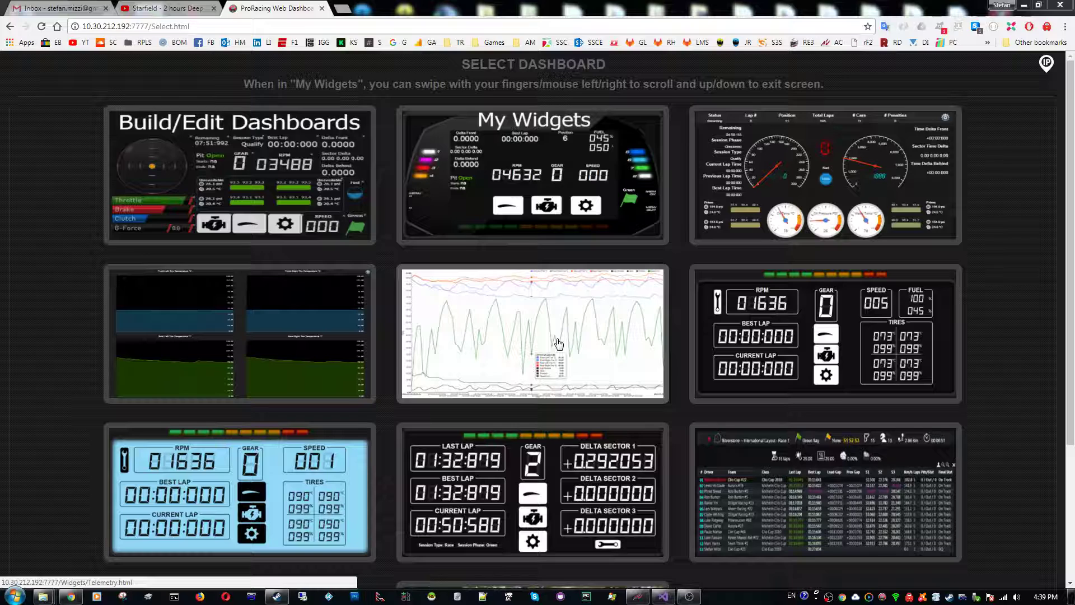
# Open the telemetry dashboard and start the listener in ProRacing Dashboard Manager, minimising the manager once connected.
pyautogui.click(558, 343)
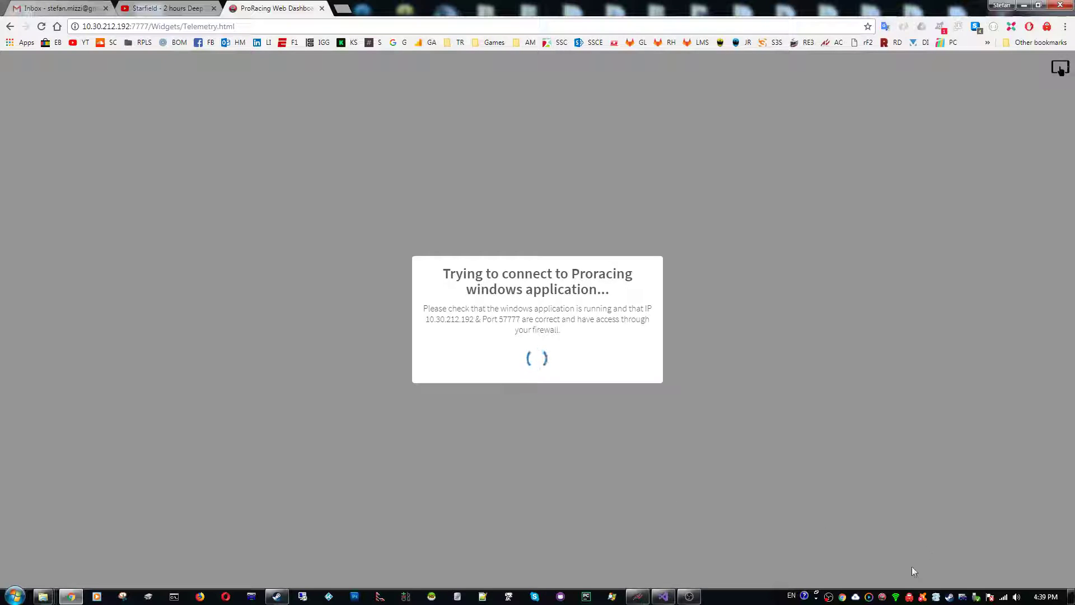
pyautogui.click(881, 598)
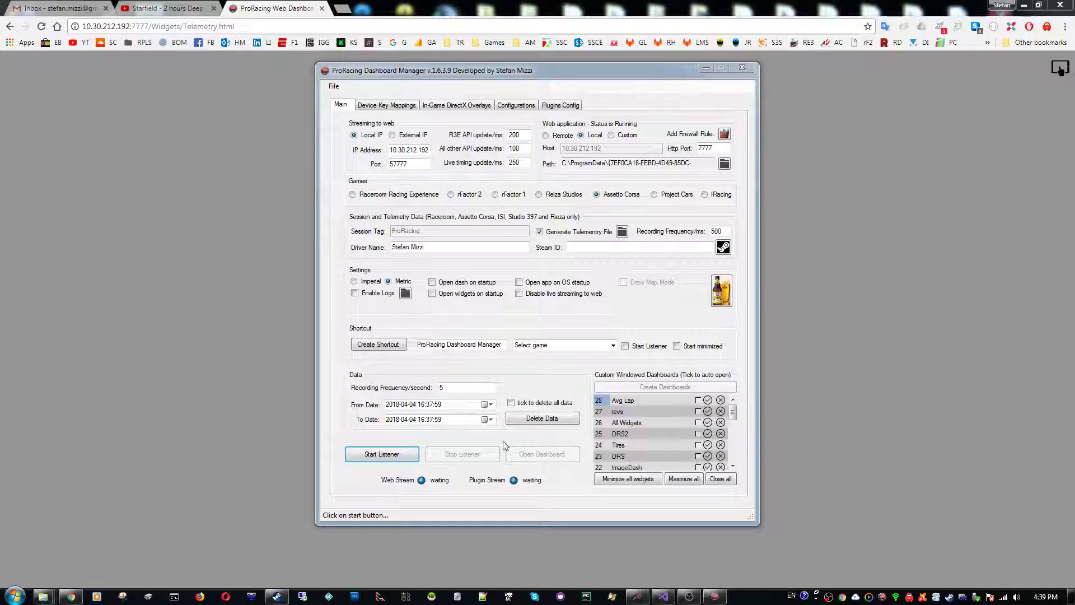
pyautogui.click(396, 455)
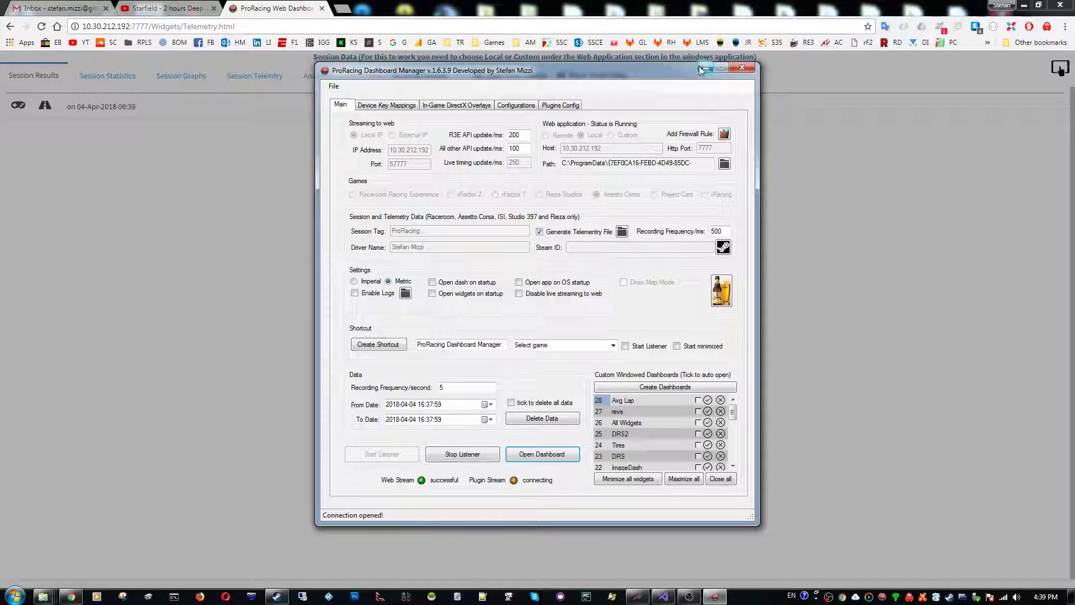
pyautogui.click(702, 68)
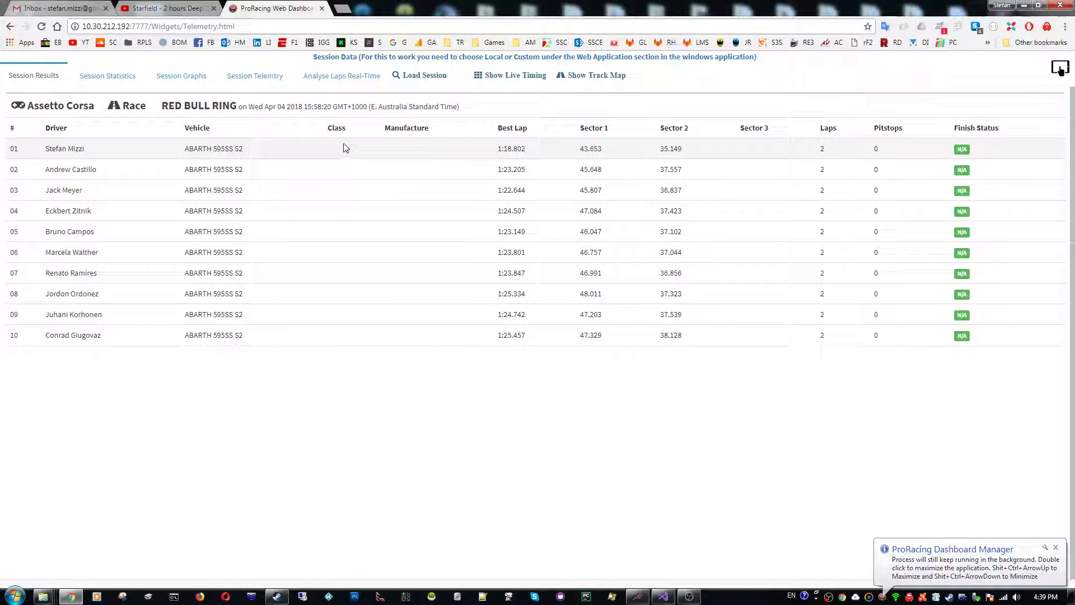
pyautogui.click(1059, 68)
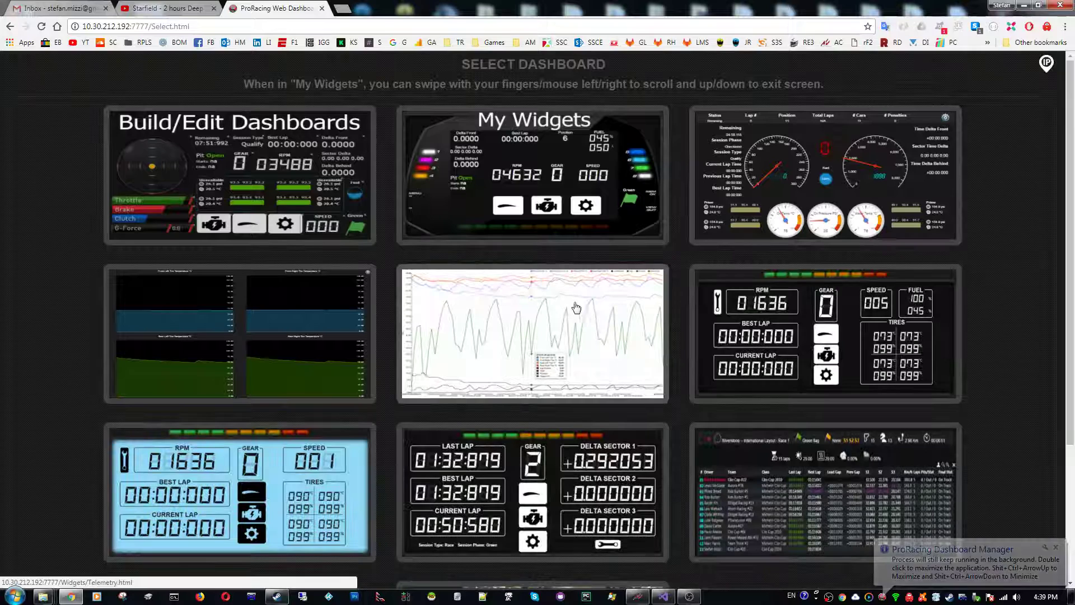
pyautogui.click(536, 323)
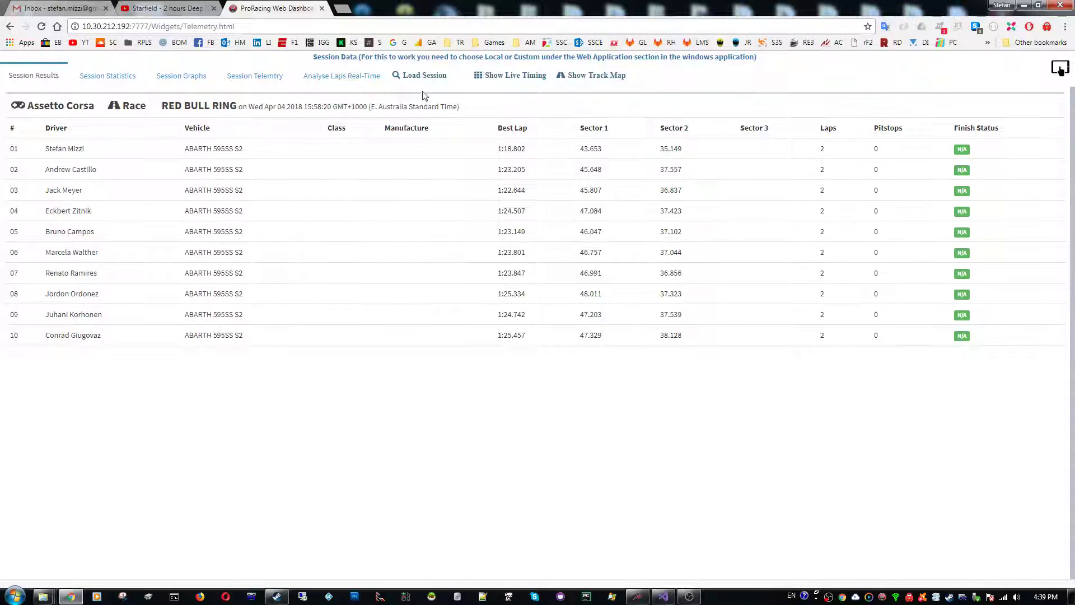
pyautogui.click(424, 75)
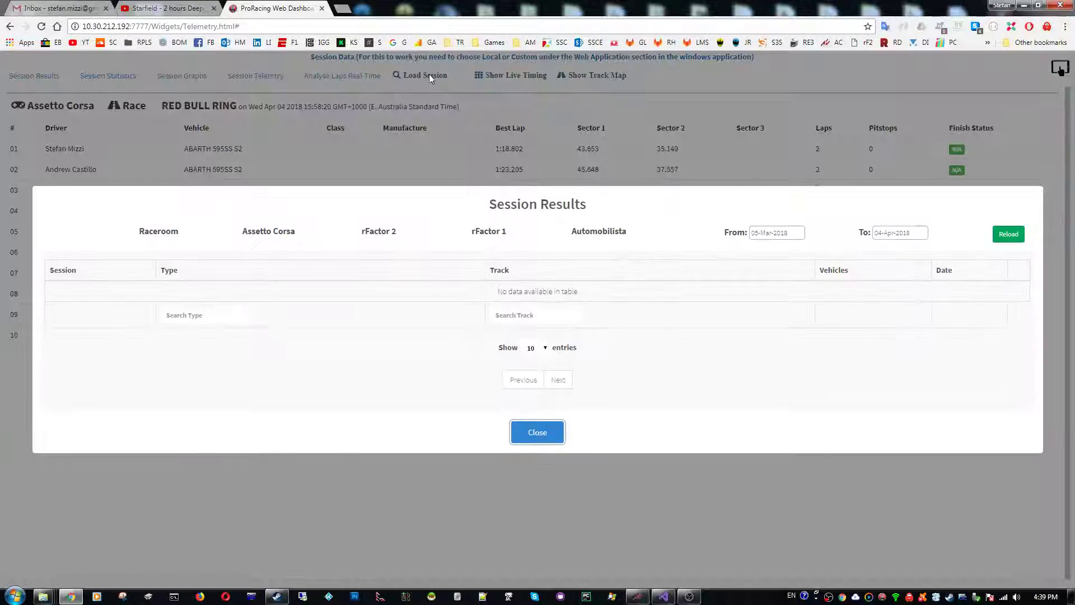
pyautogui.click(236, 233)
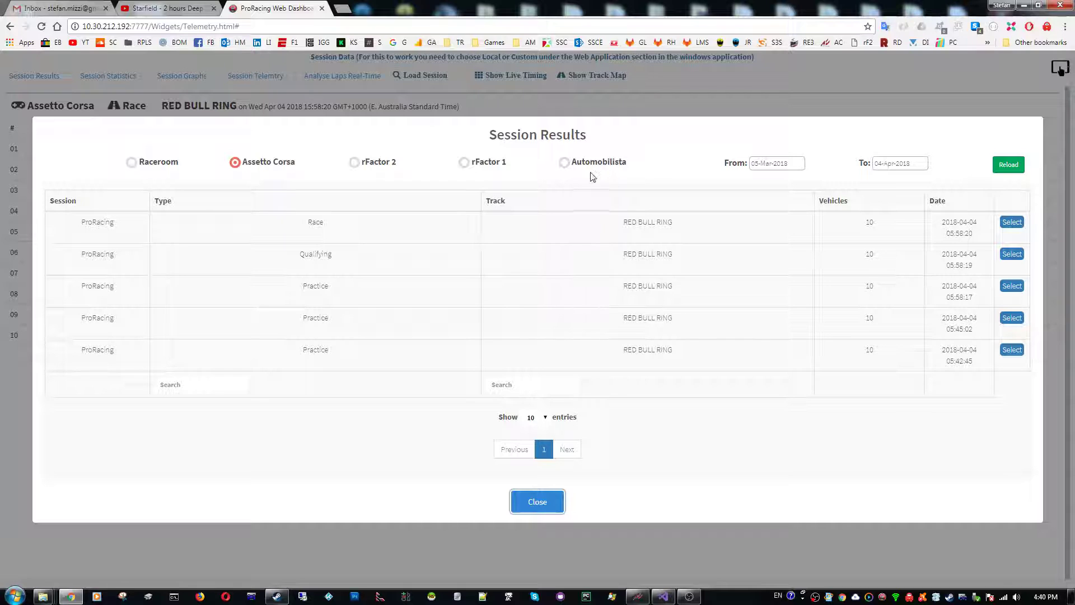
pyautogui.click(1012, 222)
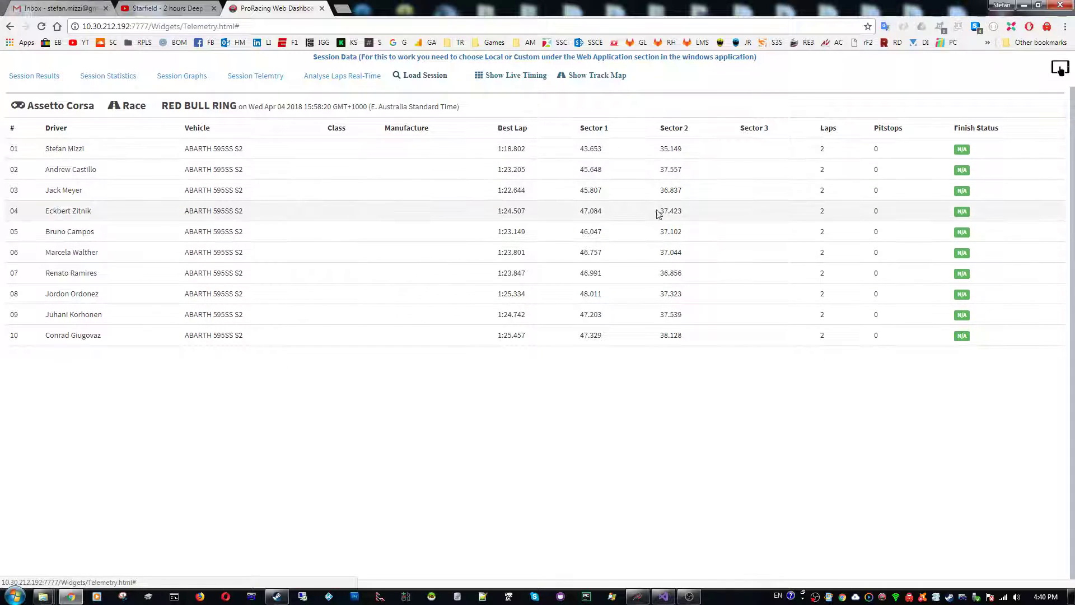
# View the session statistics, and set the benchmark lap to Lap 2 (1:18.802) in the real-time lap analysis.
pyautogui.click(106, 80)
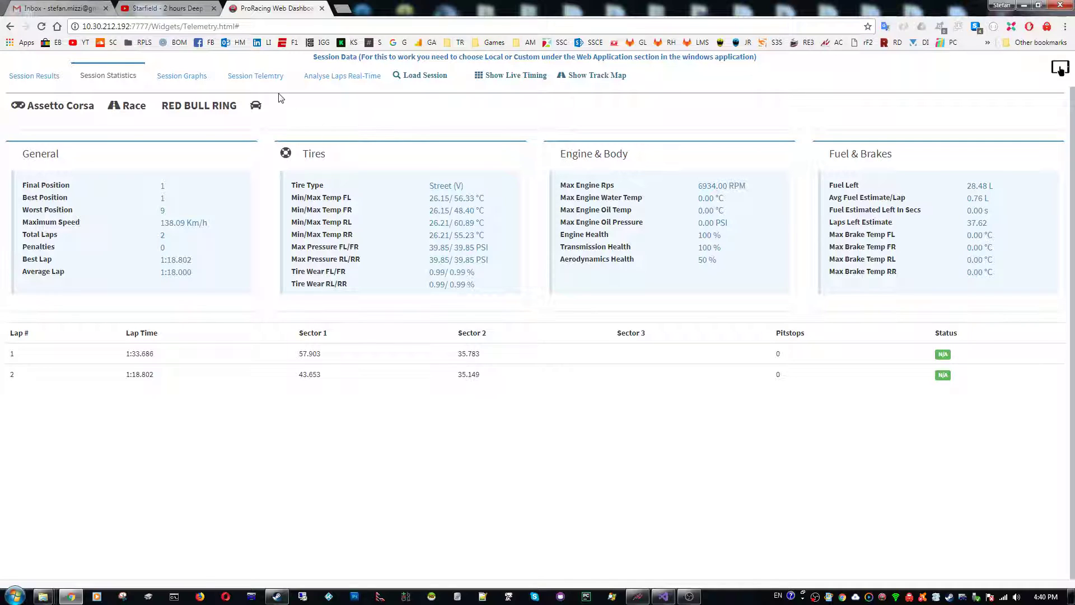
pyautogui.click(317, 82)
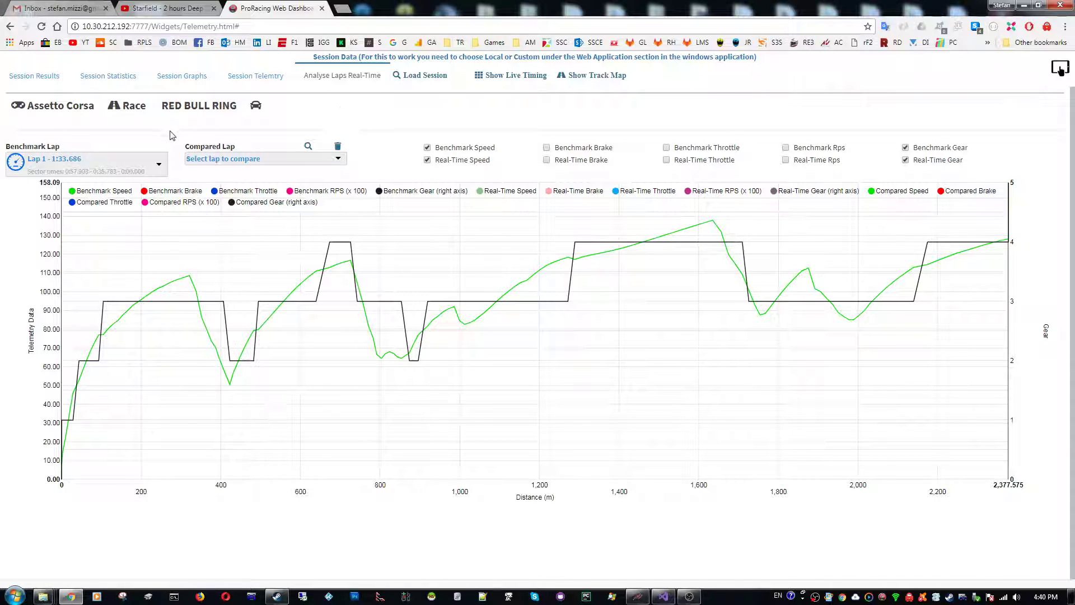
pyautogui.click(114, 169)
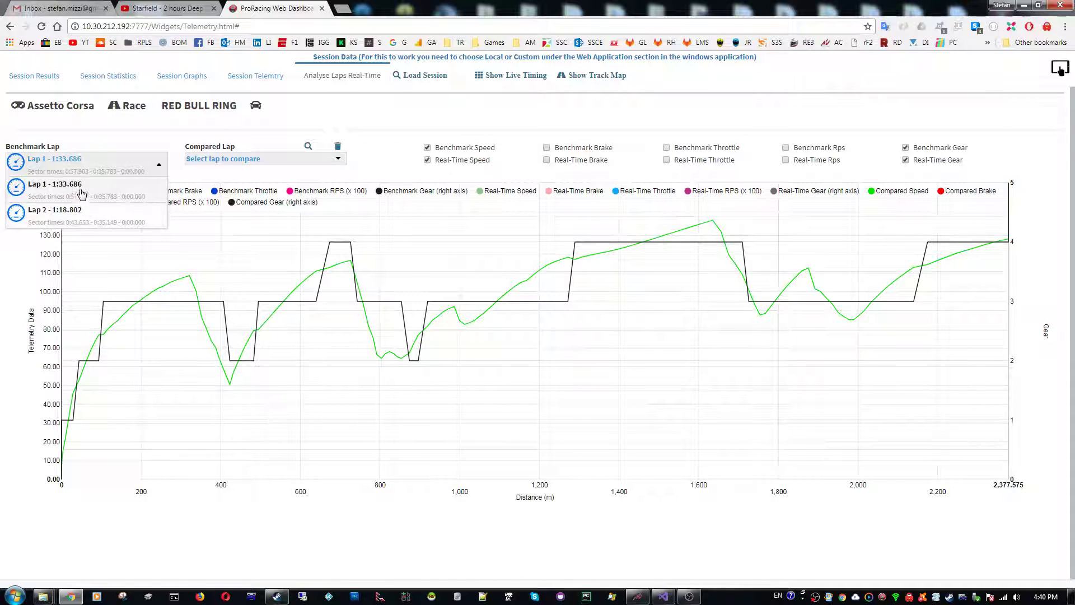
pyautogui.click(88, 215)
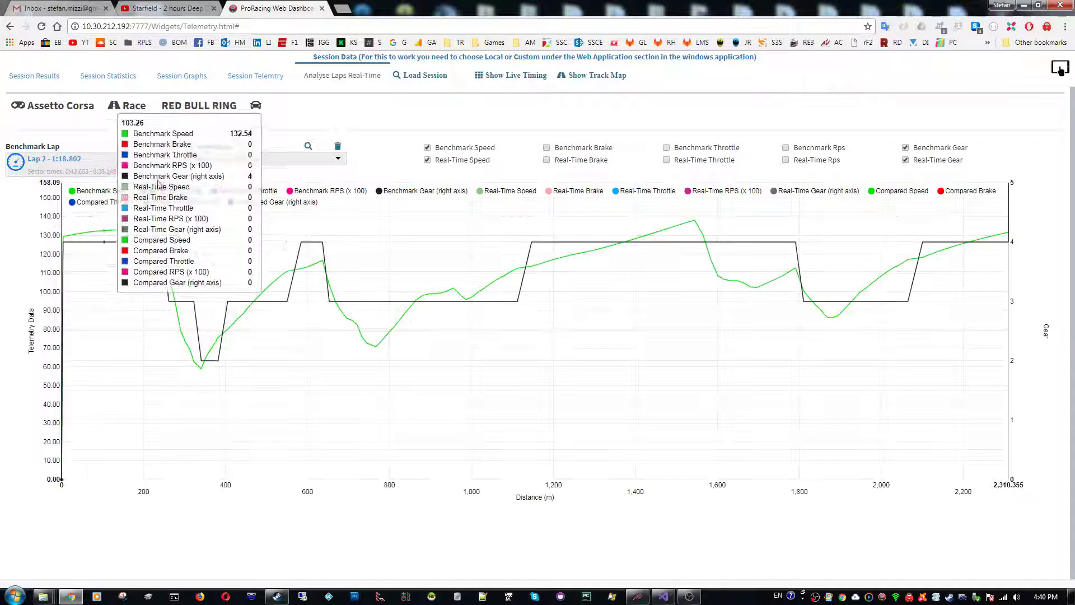
# Try toggling the benchmark speed, brake and throttle traces, and leave Benchmark Rps shown alongside Benchmark Speed and Gear on the lap chart.
pyautogui.click(427, 148)
pyautogui.click(428, 148)
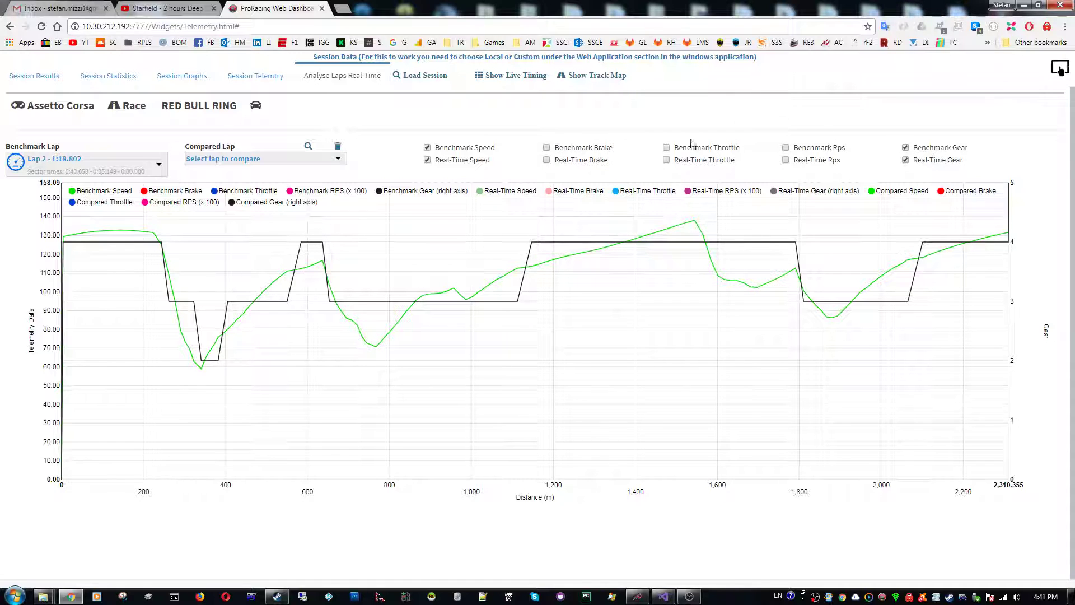
pyautogui.click(546, 148)
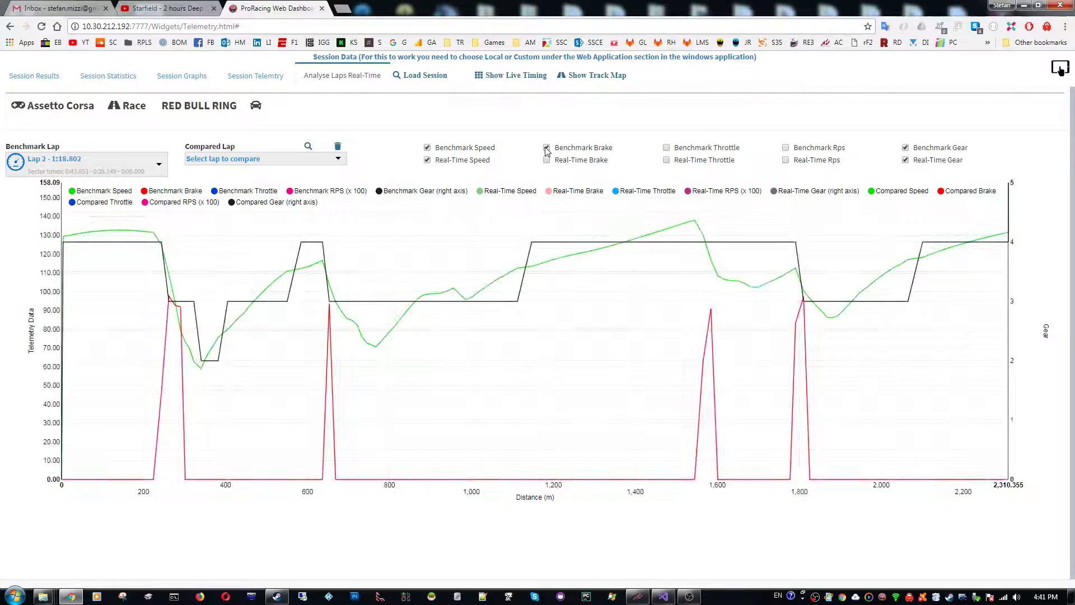
pyautogui.click(666, 148)
pyautogui.click(666, 149)
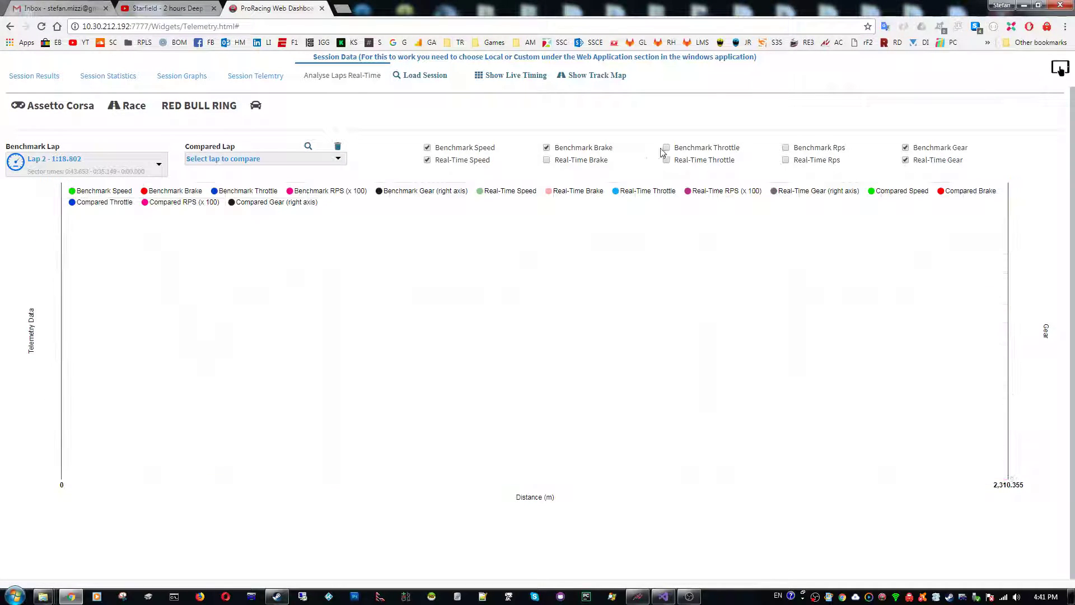
pyautogui.click(546, 148)
pyautogui.click(786, 147)
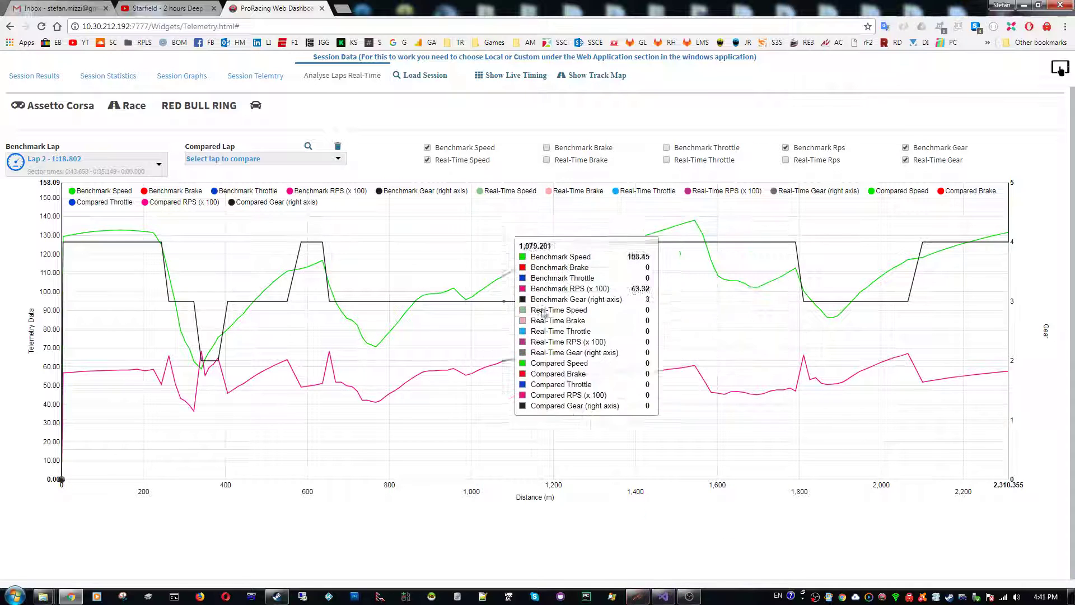
# Check the Race Weekend summary in the Assetto Corsa launcher and minimise the launcher.
pyautogui.click(637, 596)
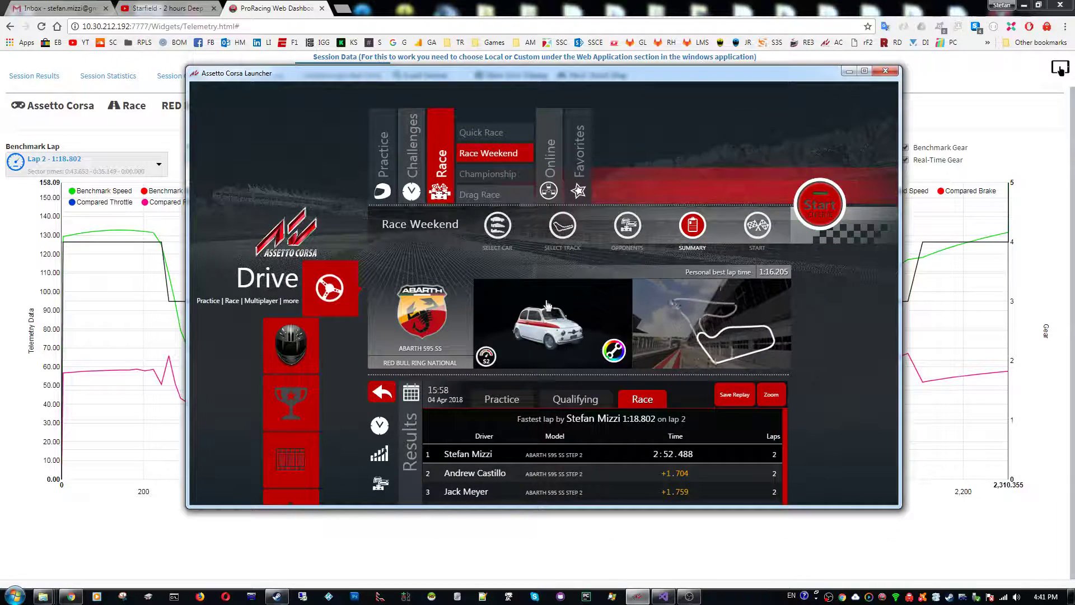
pyautogui.click(848, 71)
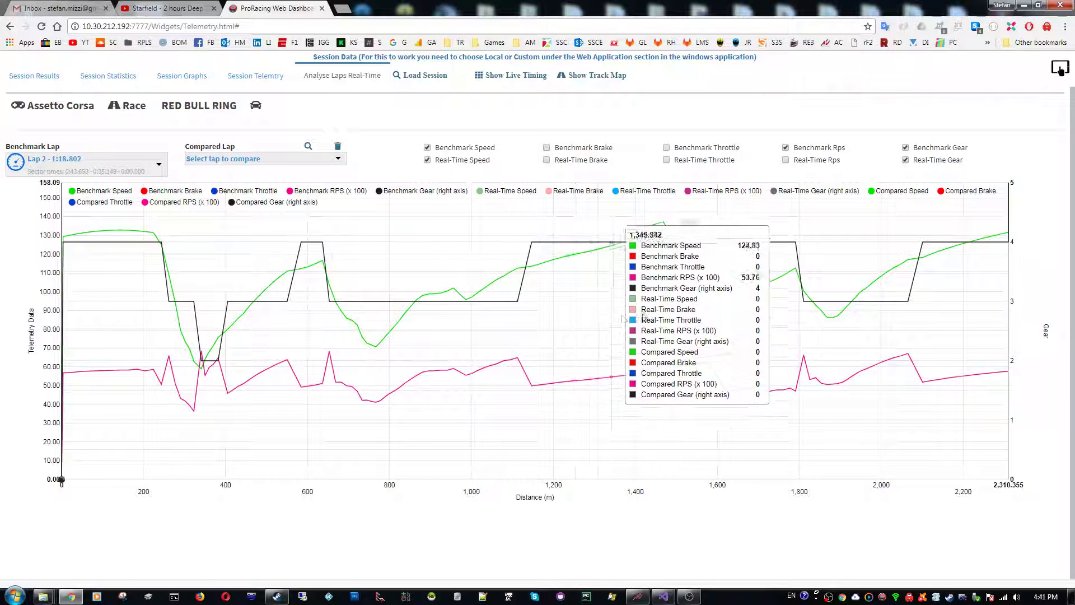
# Load the Assetto Corsa Qualifying session at Red Bull Ring for comparison and set the compared lap to Lap 2 (1:17.295).
pyautogui.click(308, 146)
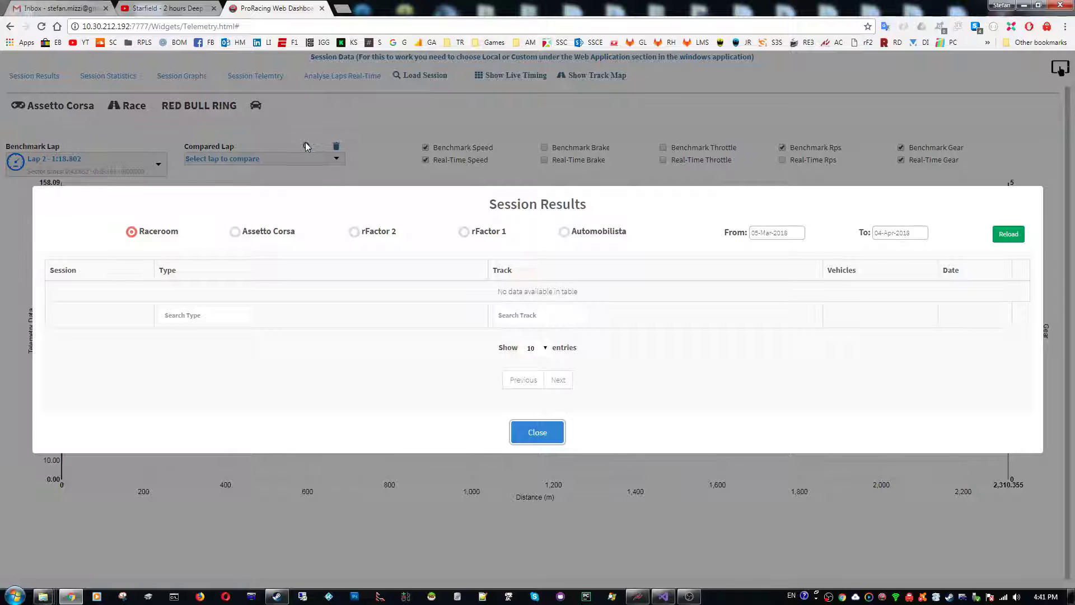
pyautogui.click(235, 232)
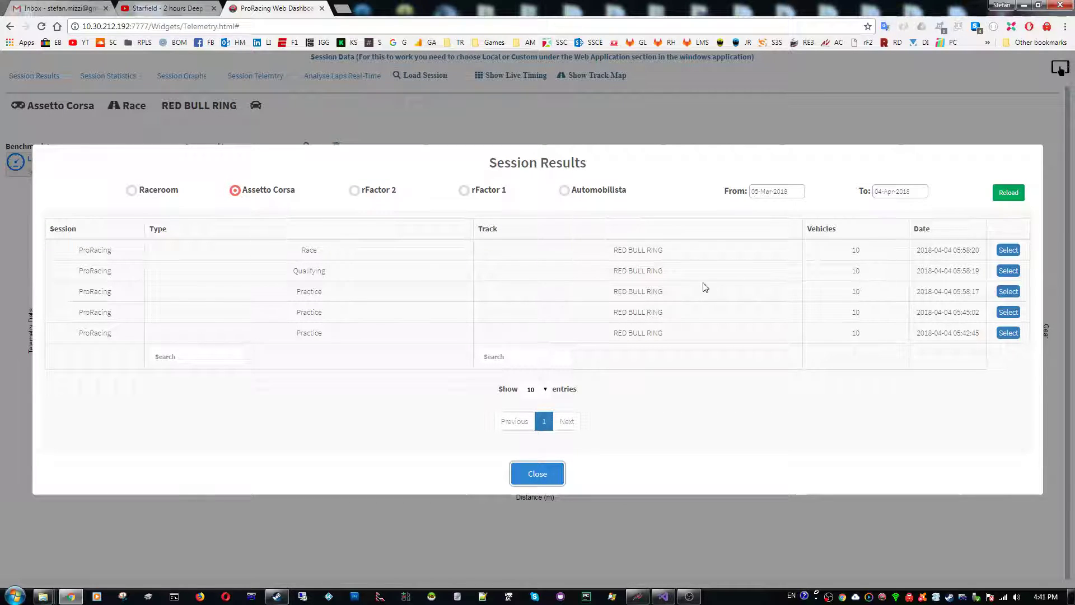
pyautogui.moveTo(297, 272); pyautogui.dragTo(328, 274)
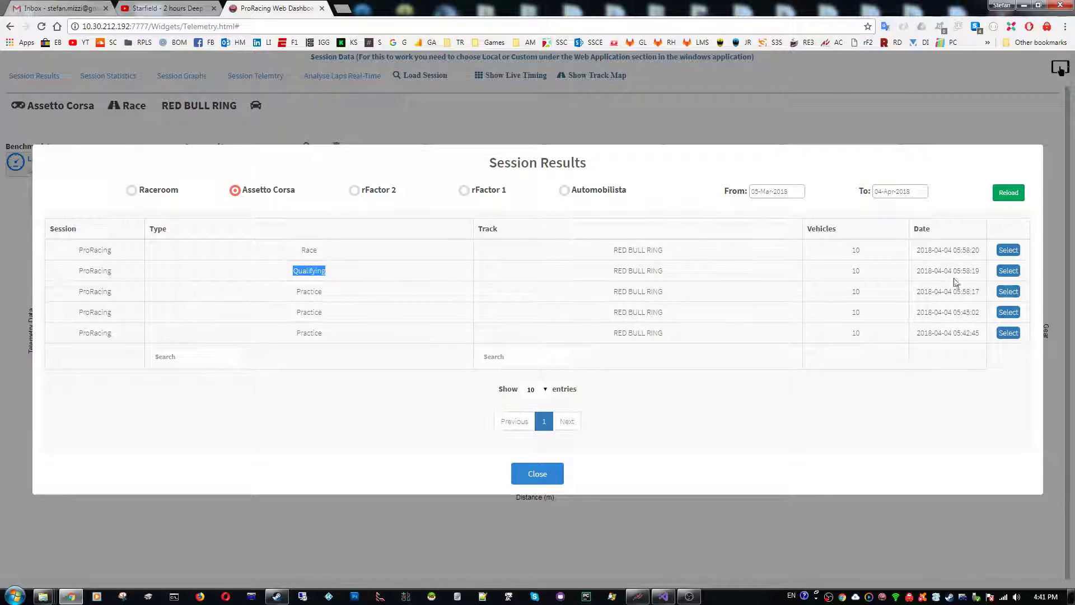
pyautogui.click(1008, 271)
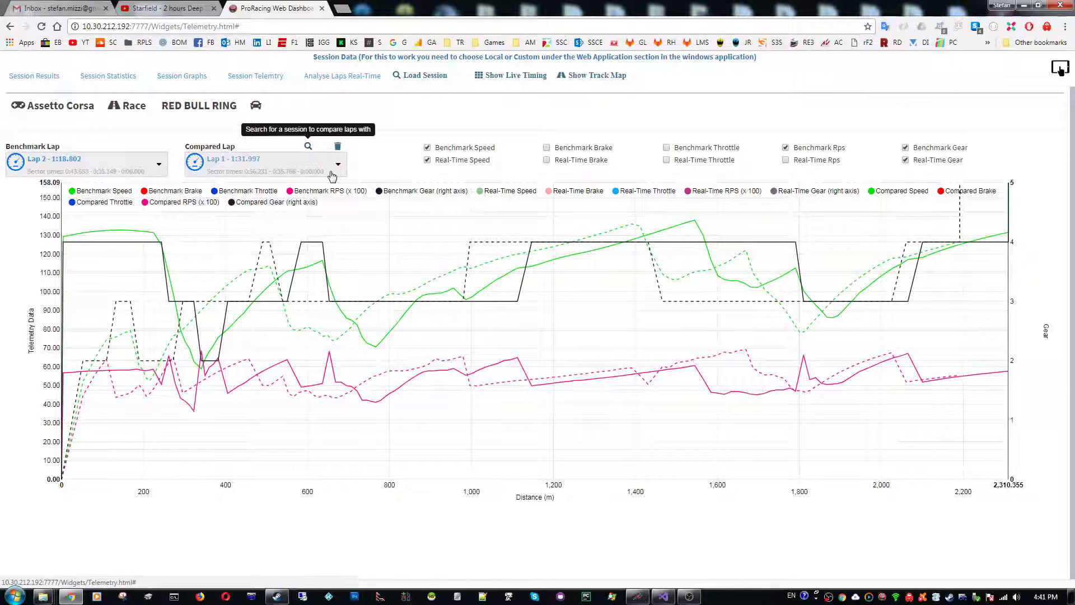
pyautogui.click(335, 172)
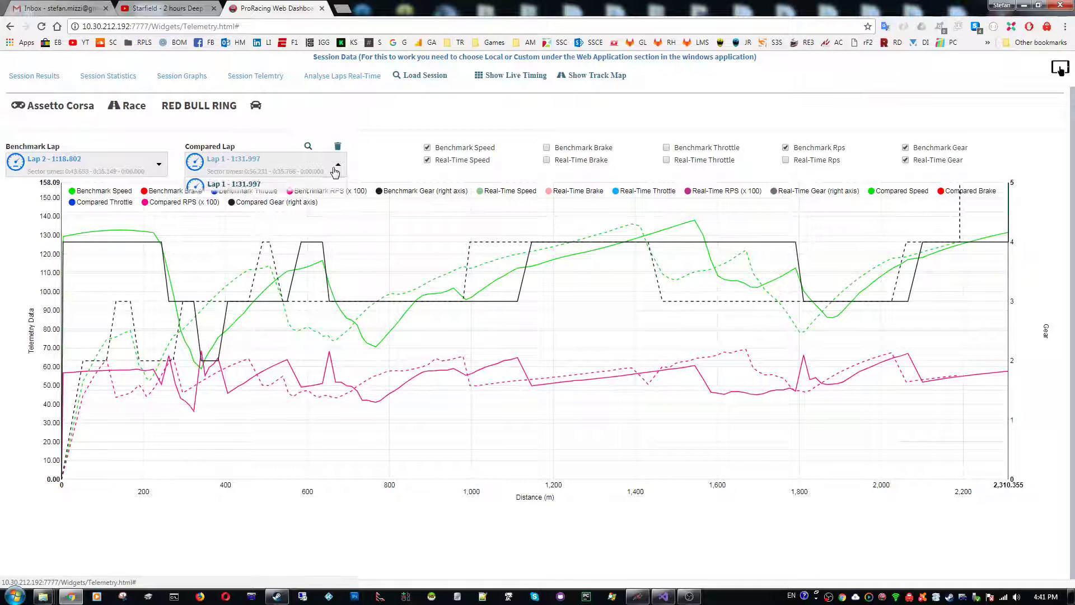
pyautogui.click(246, 213)
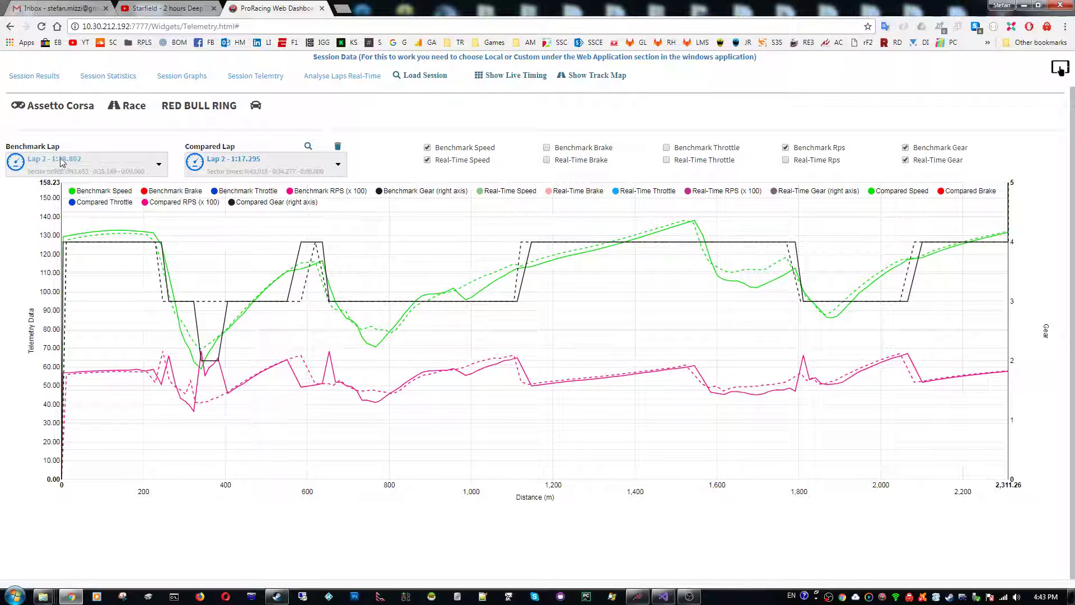
# View the list of loadable Assetto Corsa sessions and close it without choosing one.
pyautogui.click(420, 76)
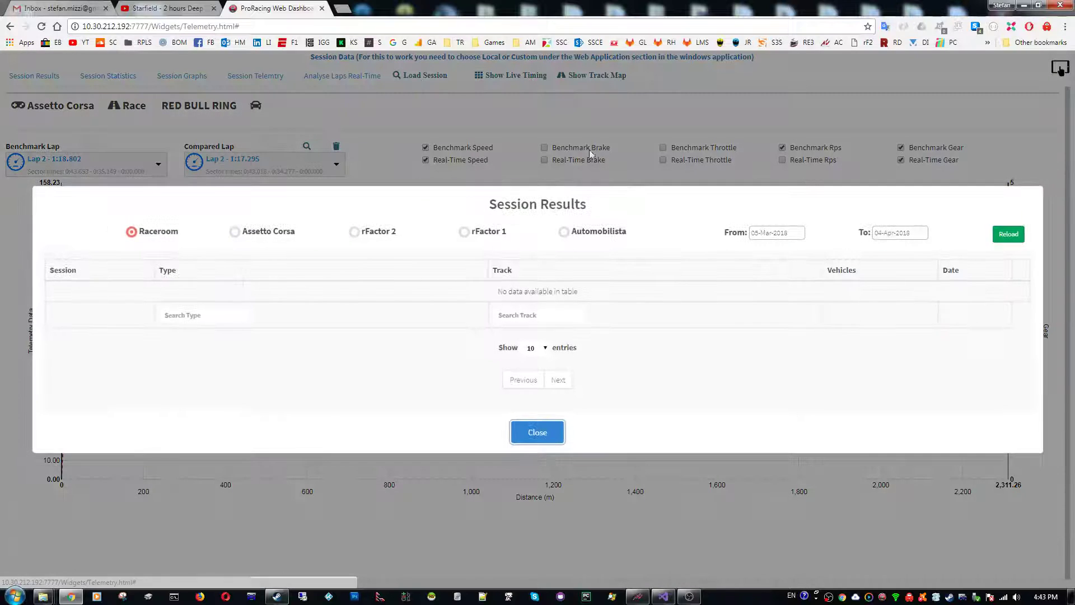
pyautogui.click(235, 232)
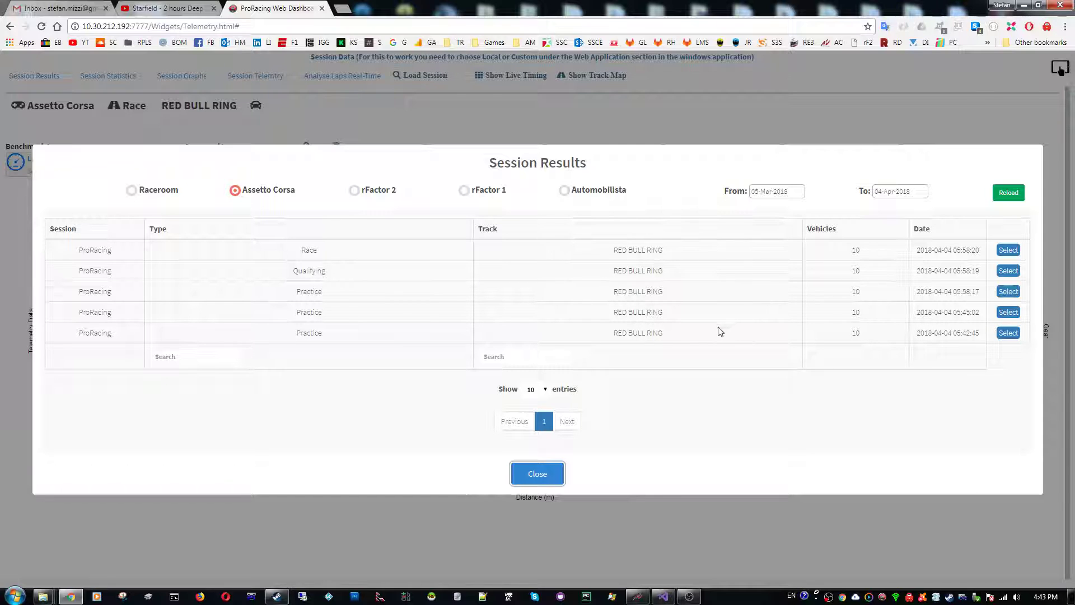
pyautogui.click(549, 475)
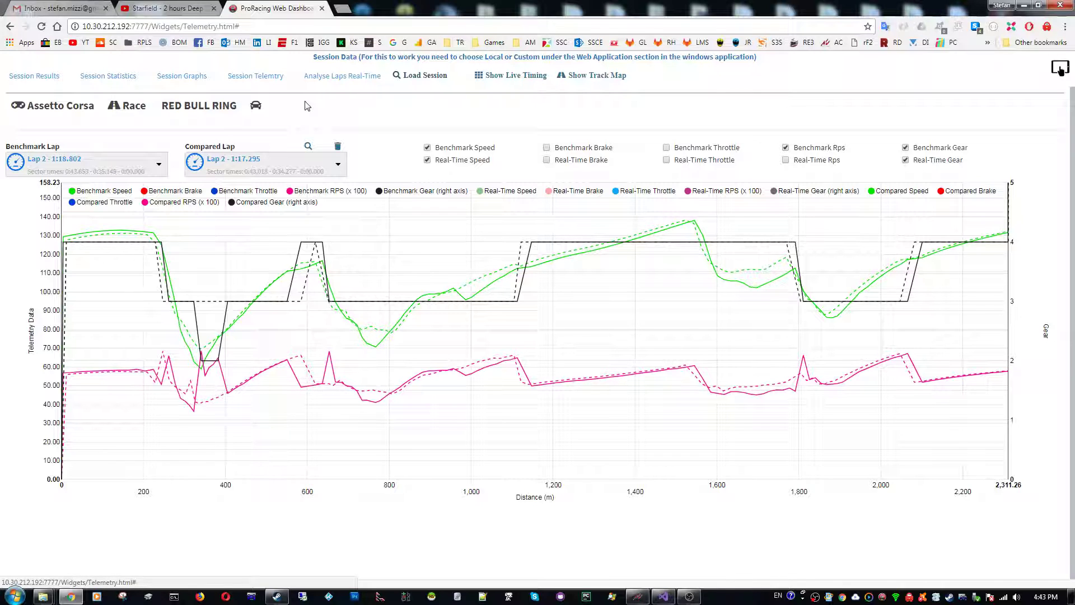
# Examine the session's tyre temperature telemetry and its position and lap time graphs, and return to the real-time lap analysis.
pyautogui.click(270, 79)
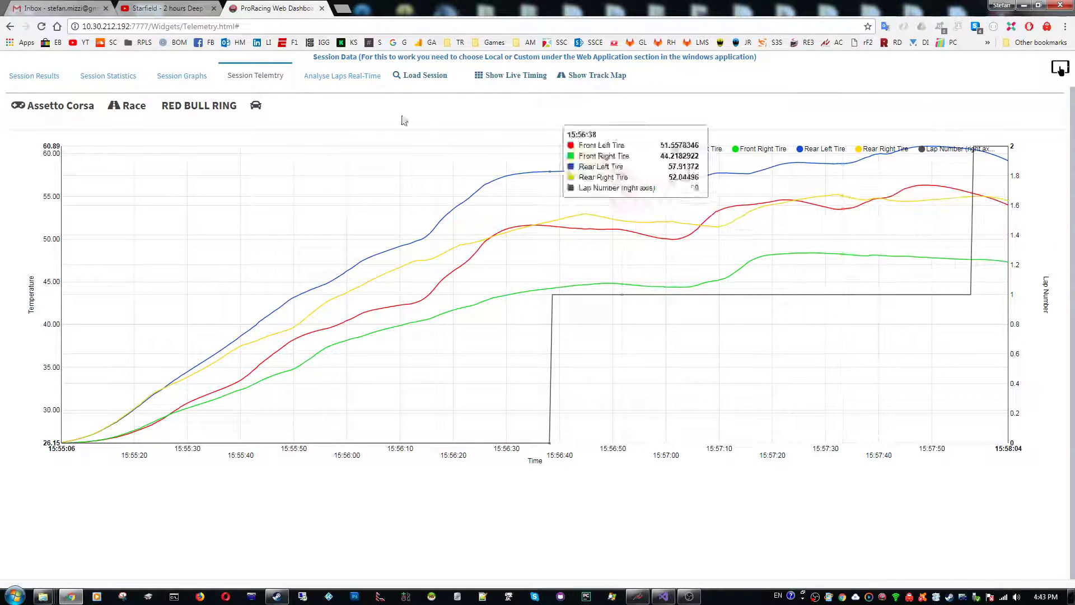
pyautogui.click(171, 79)
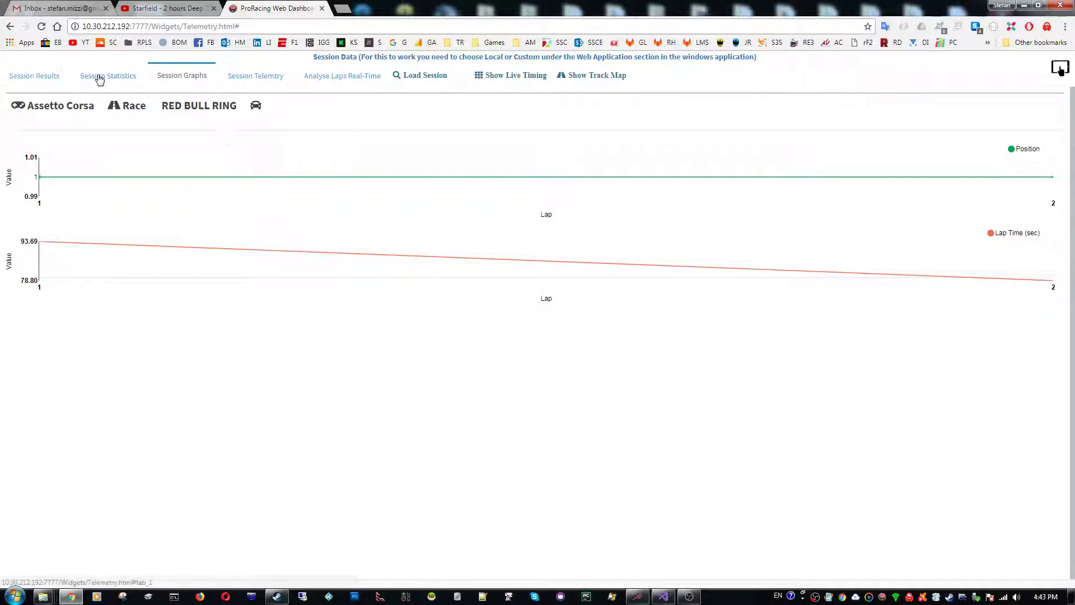
pyautogui.click(353, 77)
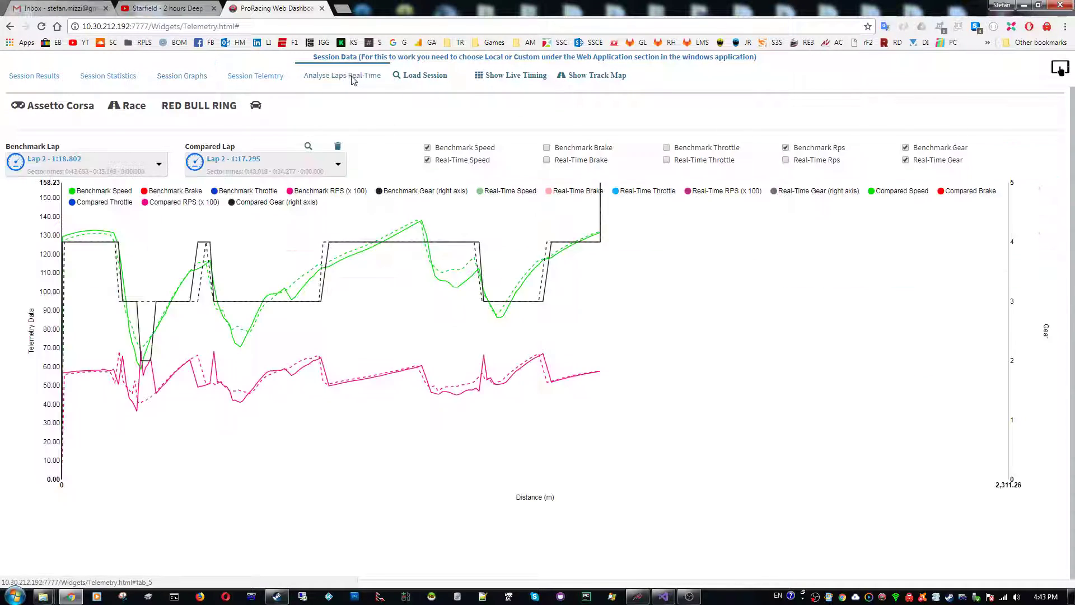
# Show the track map with its Drivers panel maximised, and start the Race Weekend session from the Assetto Corsa launcher.
pyautogui.click(588, 77)
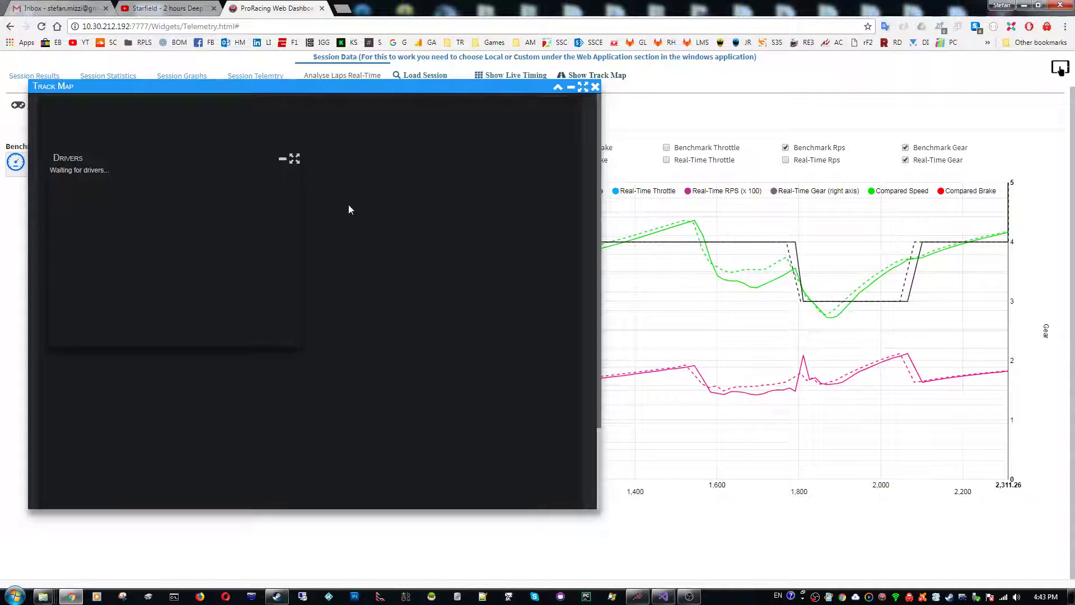
pyautogui.click(295, 159)
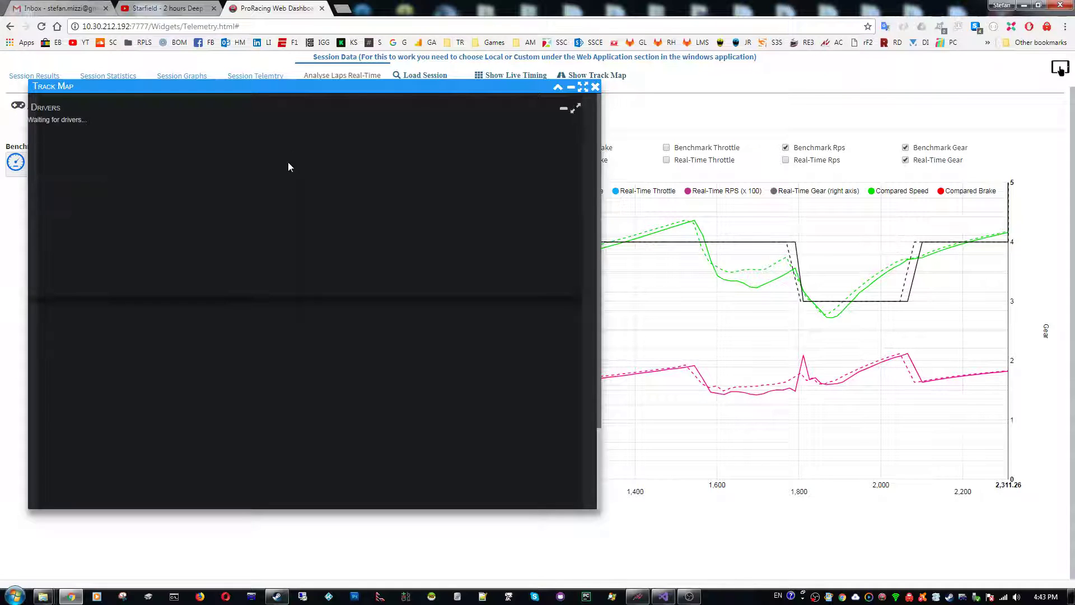
pyautogui.click(638, 597)
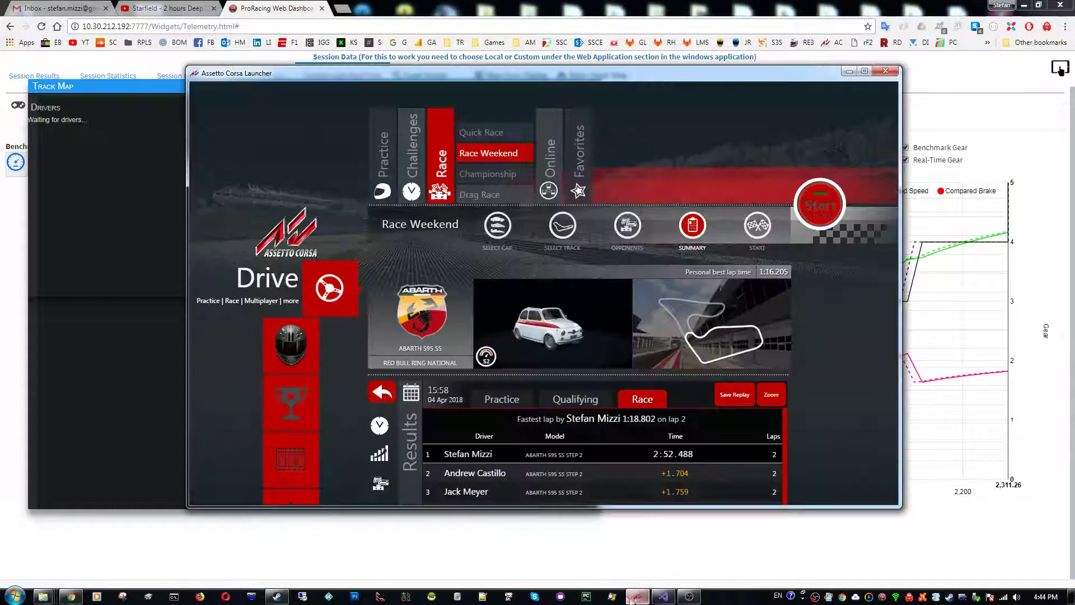
pyautogui.click(817, 206)
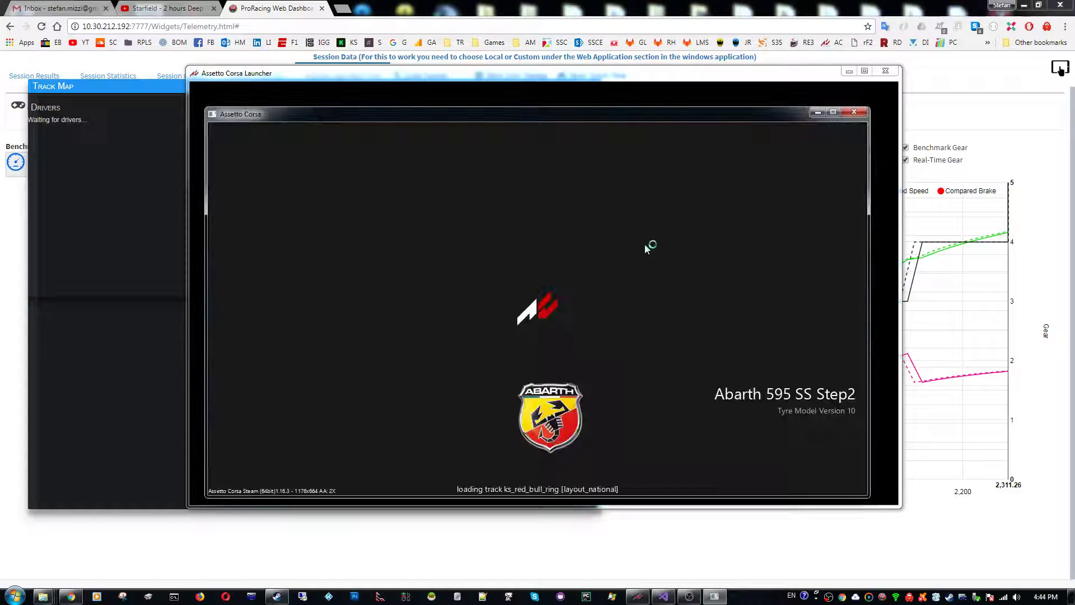
# Minimise the Assetto Corsa launcher and game windows to return to the telemetry page.
pyautogui.click(849, 73)
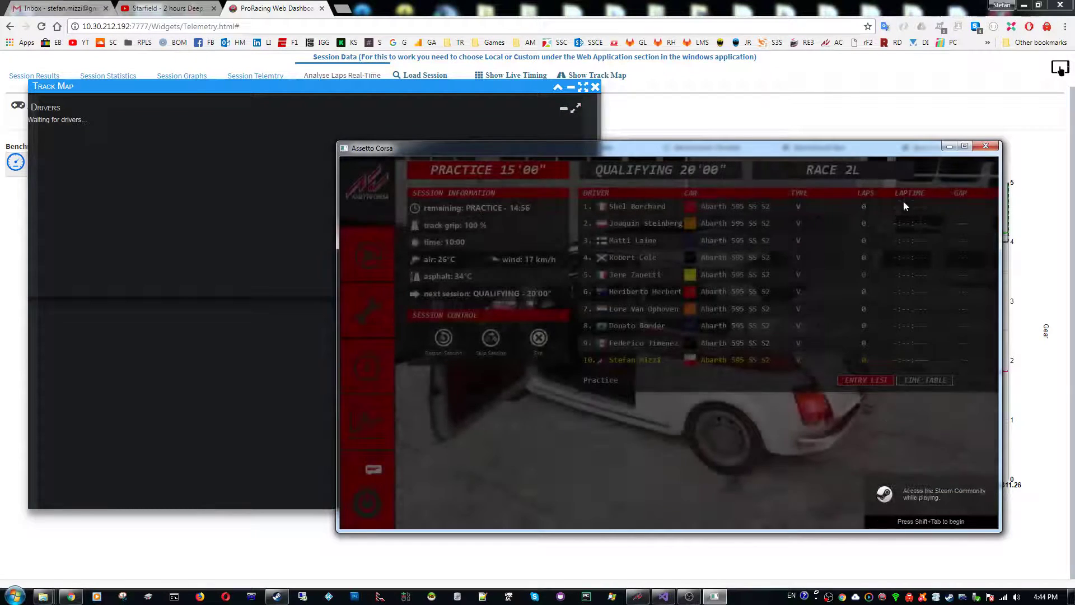
pyautogui.click(949, 147)
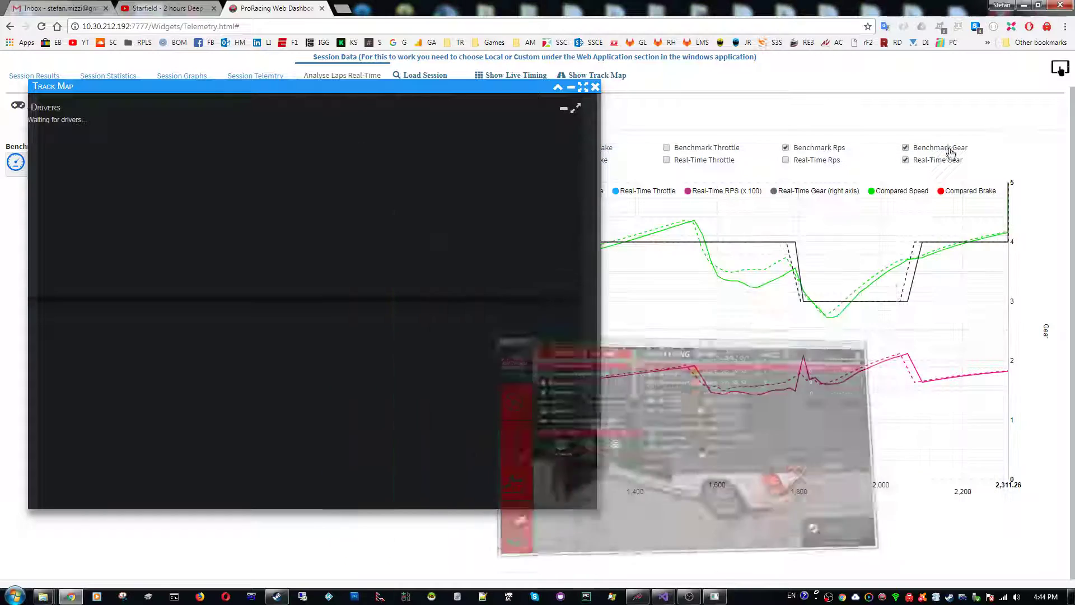
# Try reopening the track map on the telemetry page, and open live timing in its place.
pyautogui.click(595, 88)
pyautogui.click(593, 76)
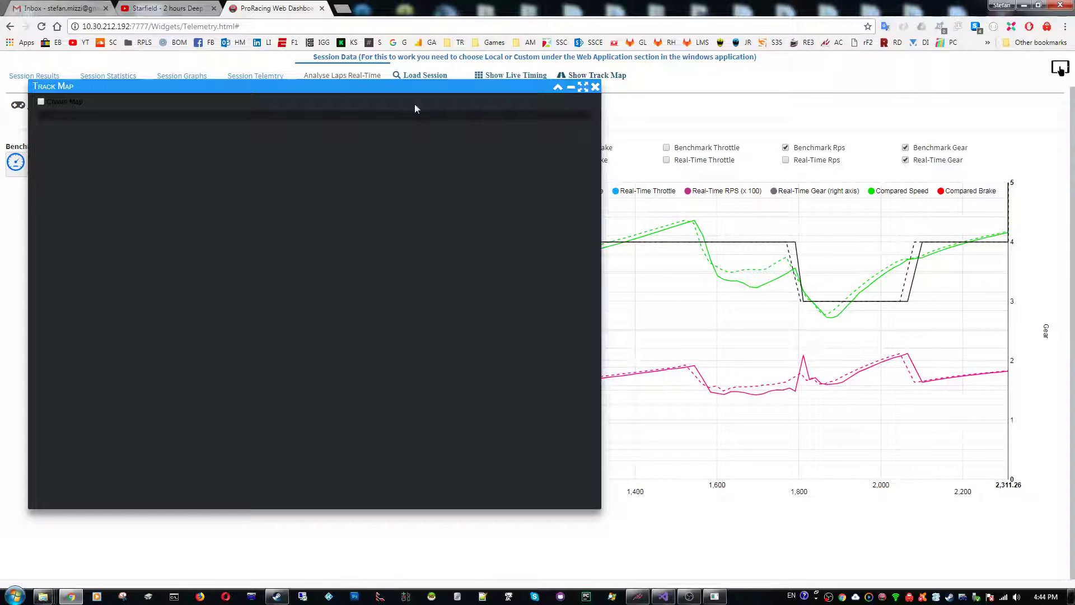
pyautogui.moveTo(397, 88); pyautogui.dragTo(443, 102)
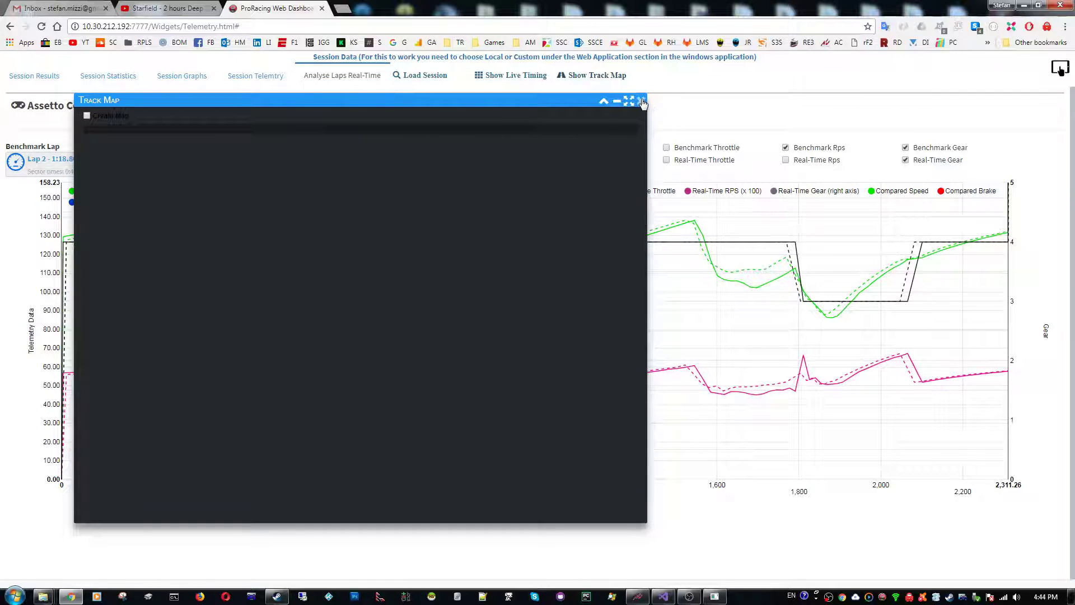
pyautogui.click(641, 102)
pyautogui.click(525, 76)
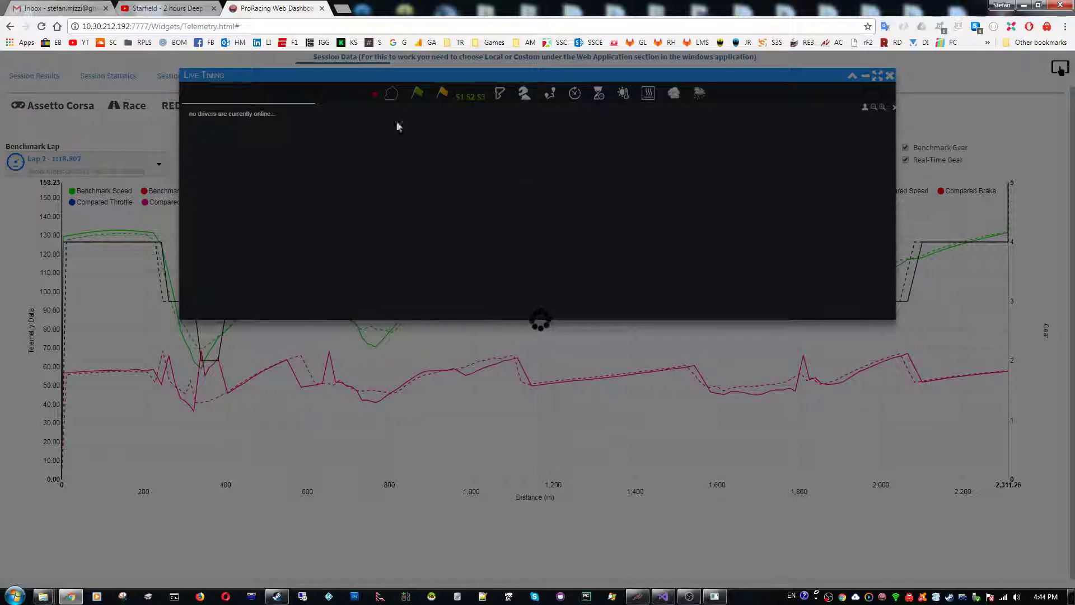
# Reload the telemetry page and show the track map again.
pyautogui.click(42, 27)
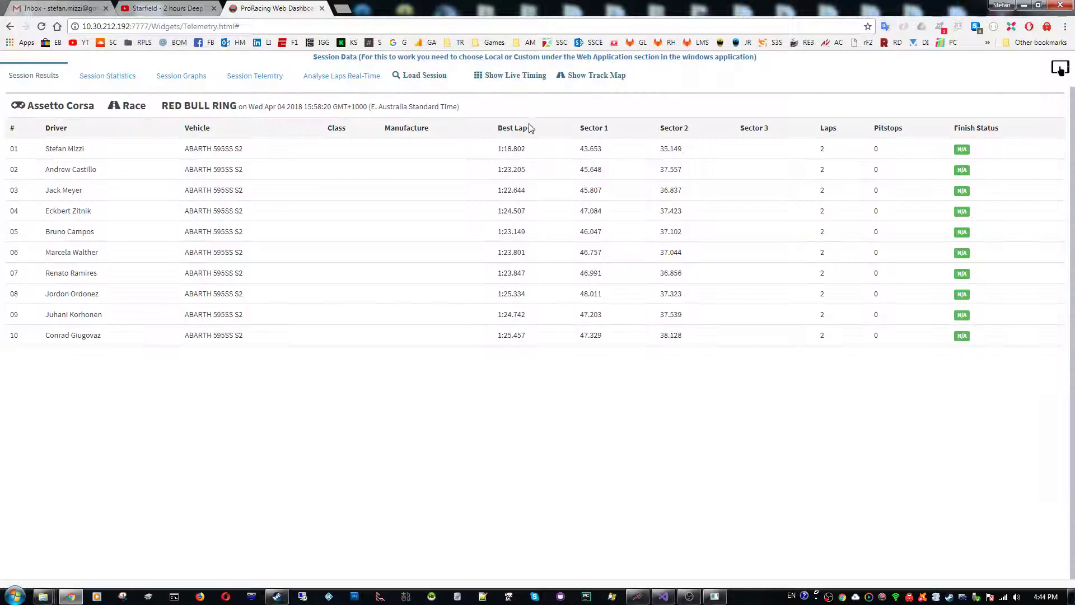
pyautogui.click(582, 76)
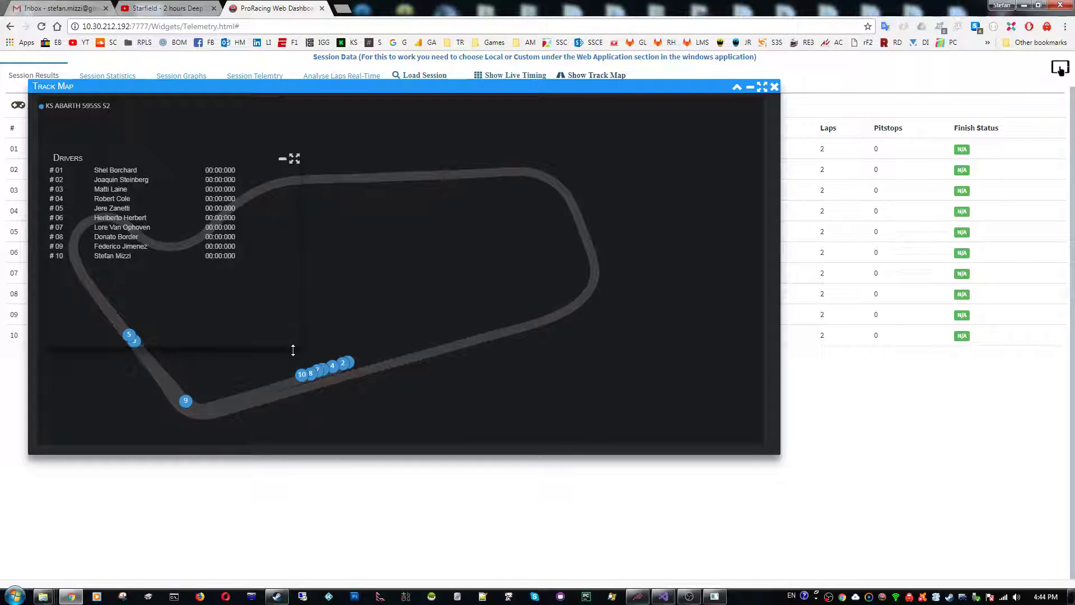
# Shrink the track map window along with its Drivers panel, and minimise the Drivers panel.
pyautogui.moveTo(299, 346); pyautogui.dragTo(240, 262)
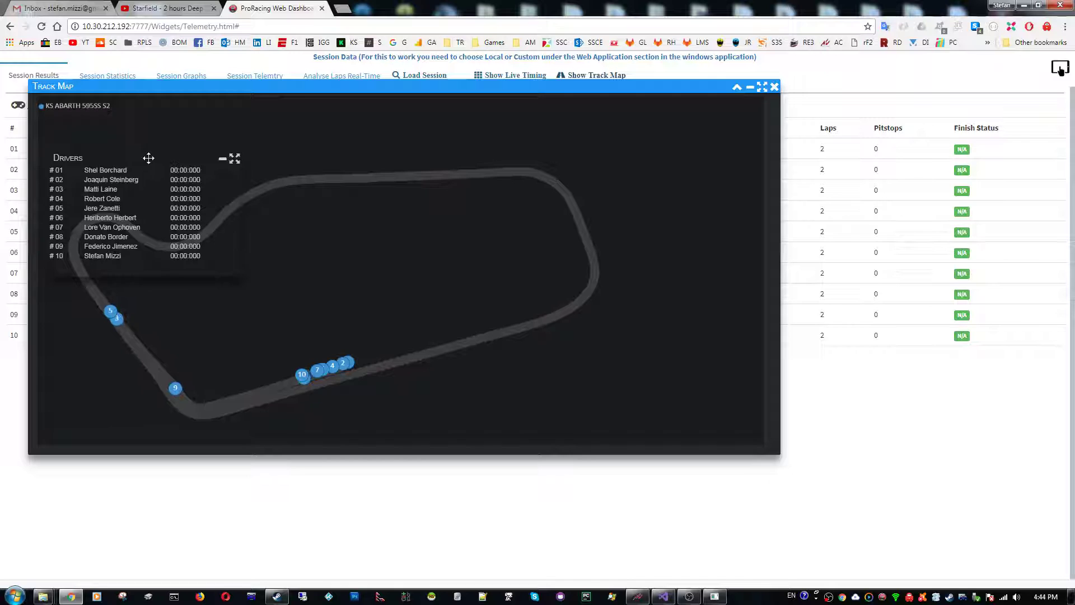
pyautogui.moveTo(149, 158); pyautogui.dragTo(387, 238)
pyautogui.moveTo(779, 453); pyautogui.dragTo(351, 287)
pyautogui.moveTo(285, 209); pyautogui.dragTo(176, 102)
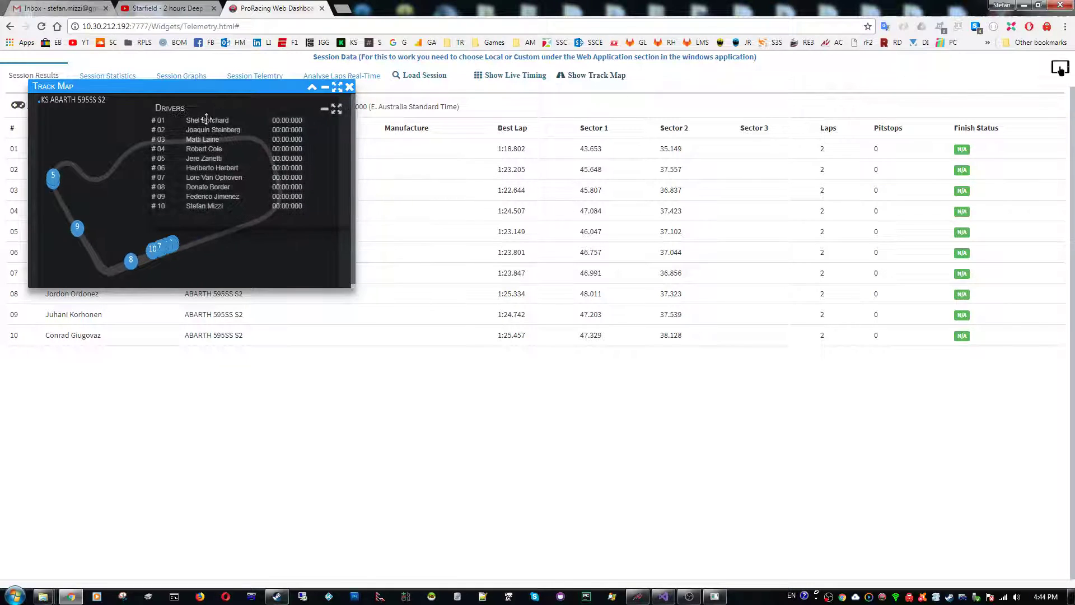
pyautogui.click(324, 109)
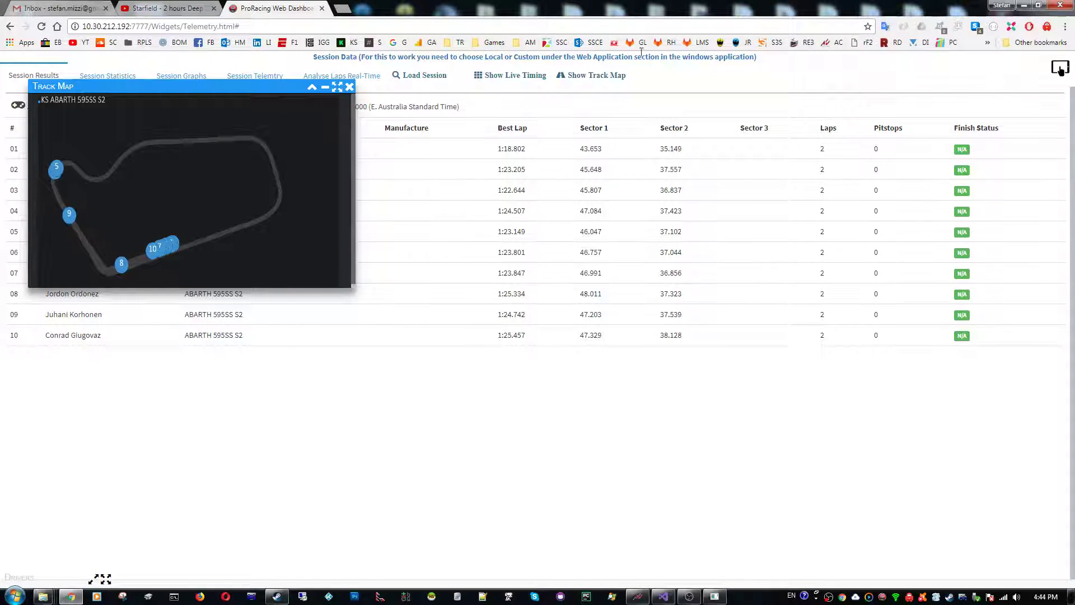
# Show live timing, and open the full-page track map from the dashboard selection, reopening it once to load the track.
pyautogui.click(509, 75)
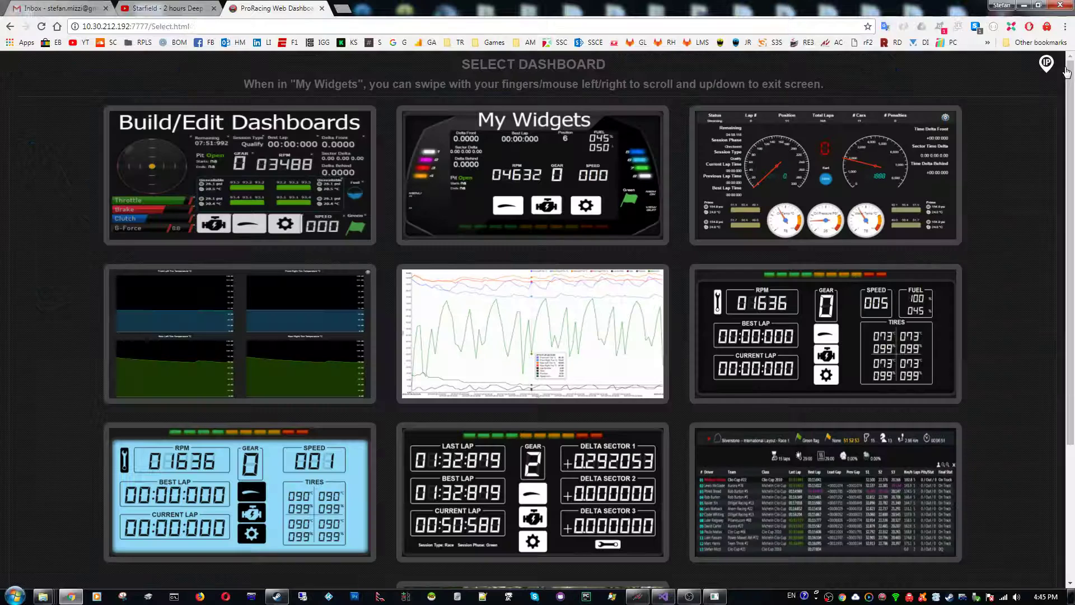
pyautogui.scroll(-3, 1015, 346)
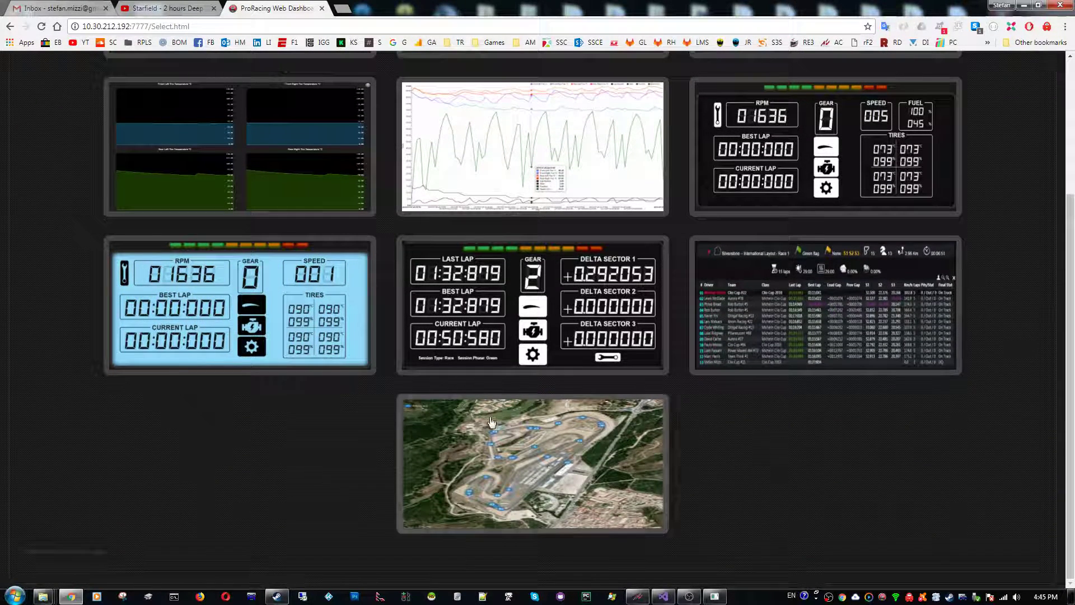
pyautogui.click(509, 455)
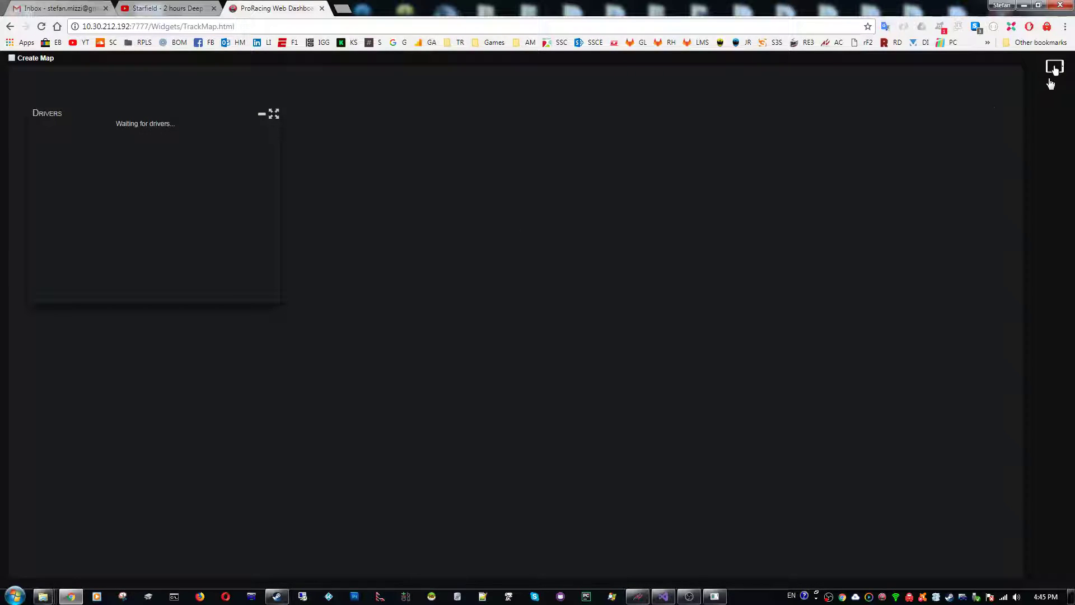
pyautogui.click(1055, 68)
pyautogui.scroll(-3, 556, 458)
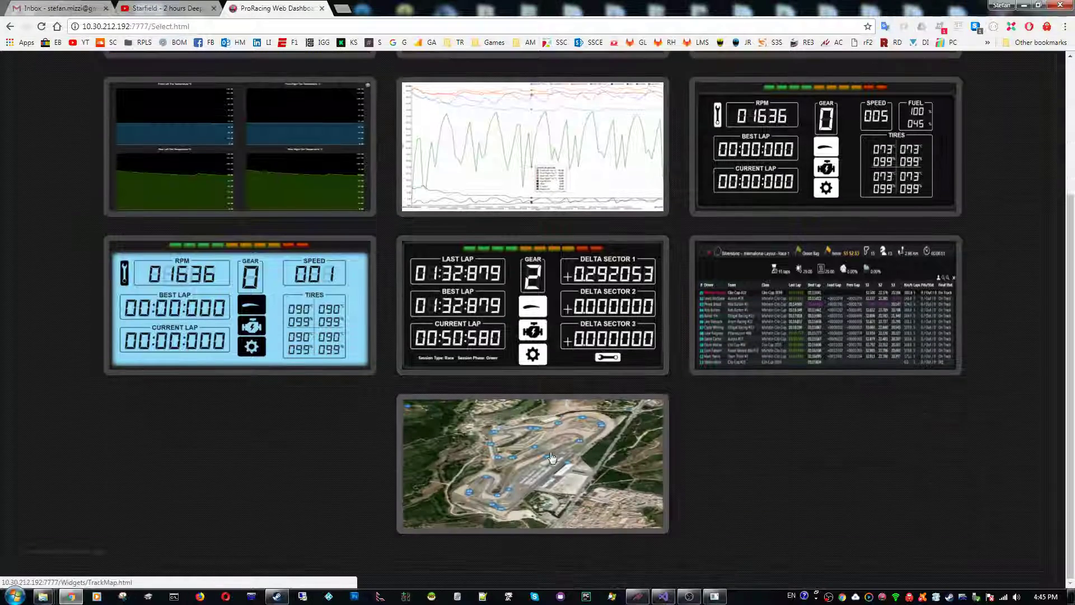
pyautogui.click(568, 459)
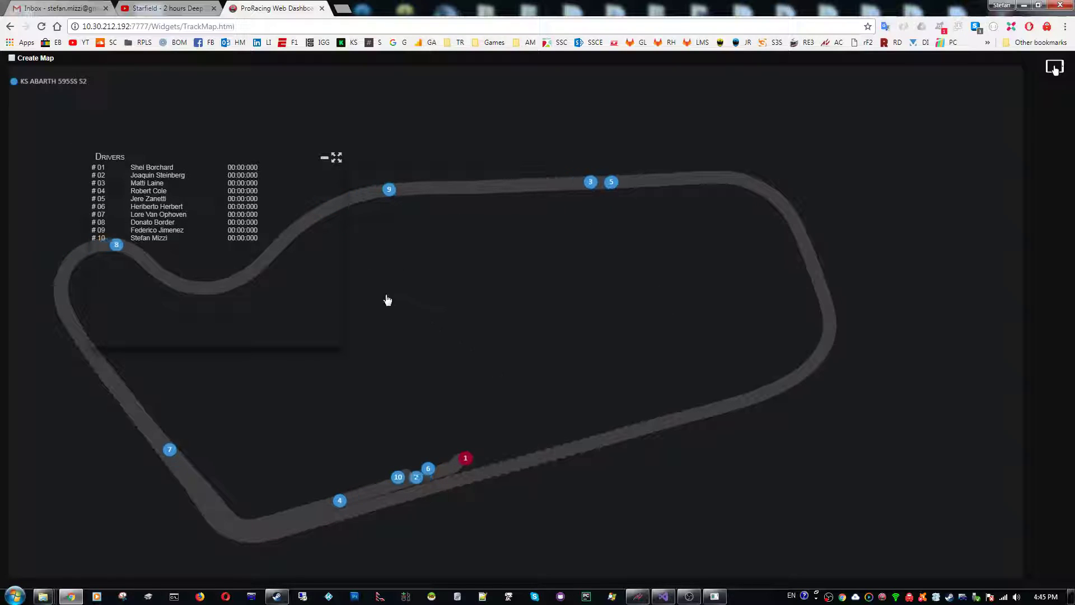
# Turn on map creation for the track, and check the running Assetto Corsa practice session before minimising it.
pyautogui.click(23, 59)
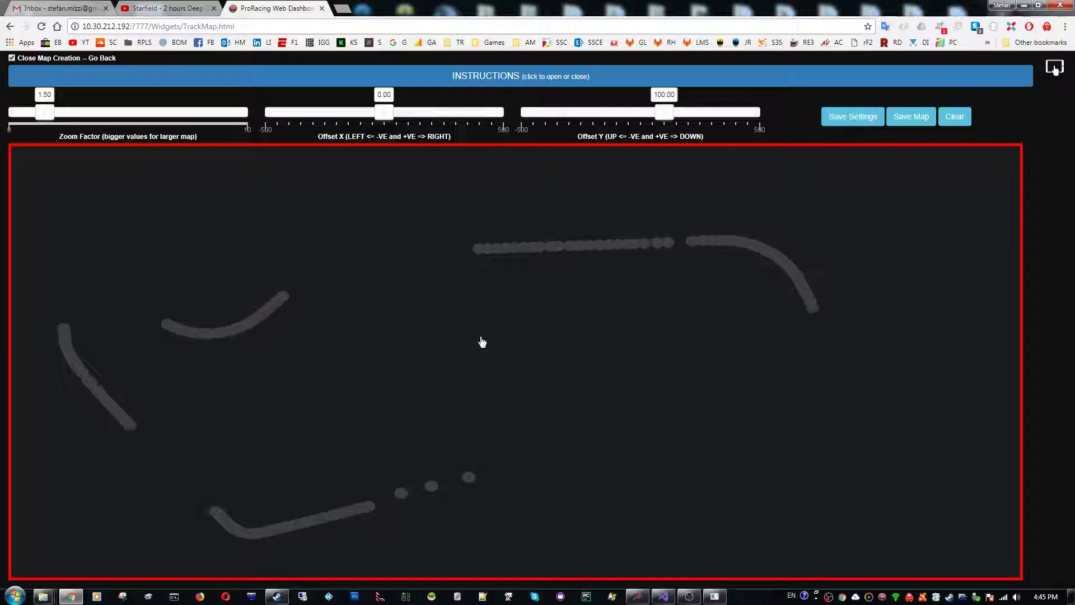
pyautogui.click(714, 597)
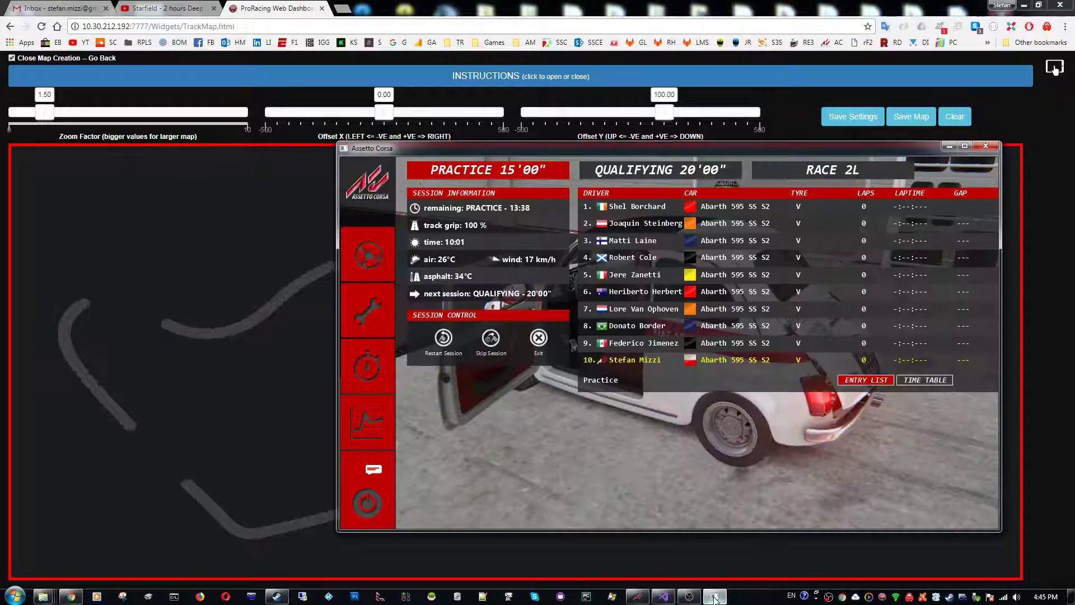
pyautogui.click(948, 147)
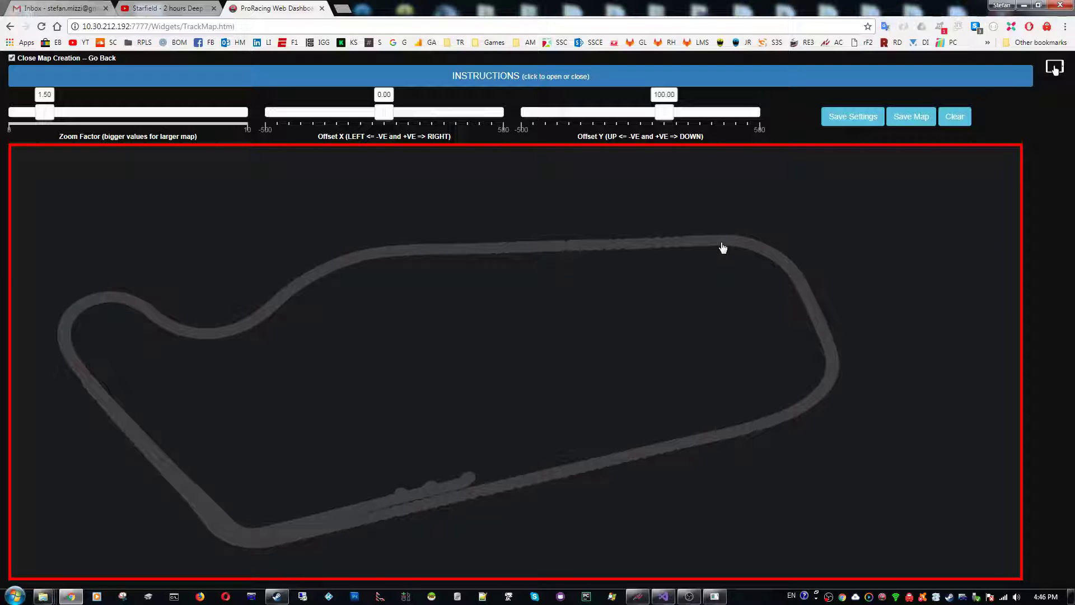
# Check the web application path in the ProRacing Dashboard Manager and minimise the manager.
pyautogui.click(882, 599)
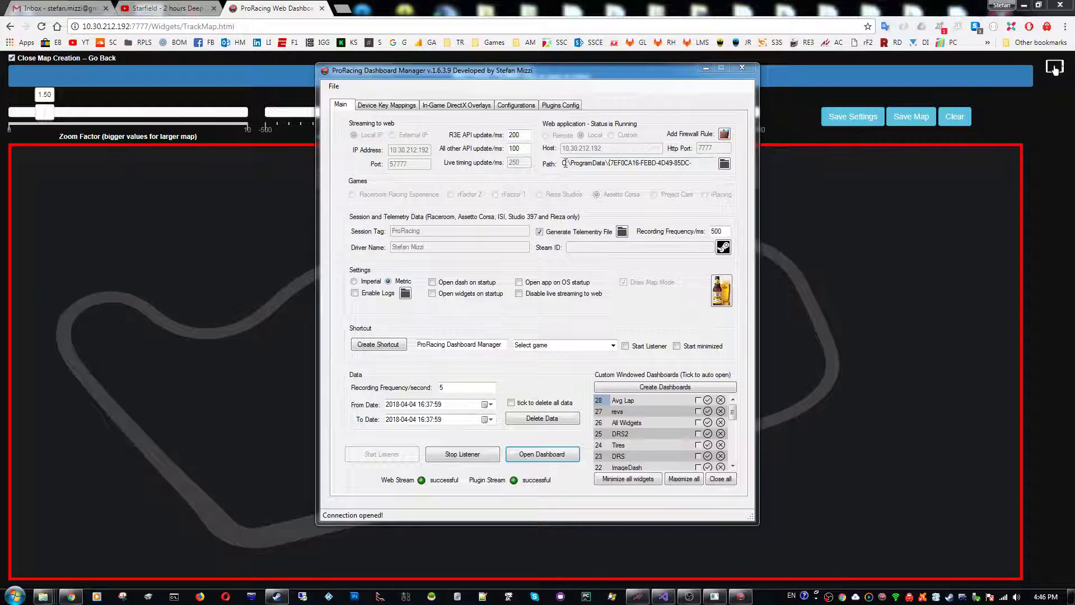
pyautogui.moveTo(565, 163)
pyautogui.mouseDown()
pyautogui.moveTo(691, 162)
pyautogui.moveTo(548, 163)
pyautogui.mouseUp()
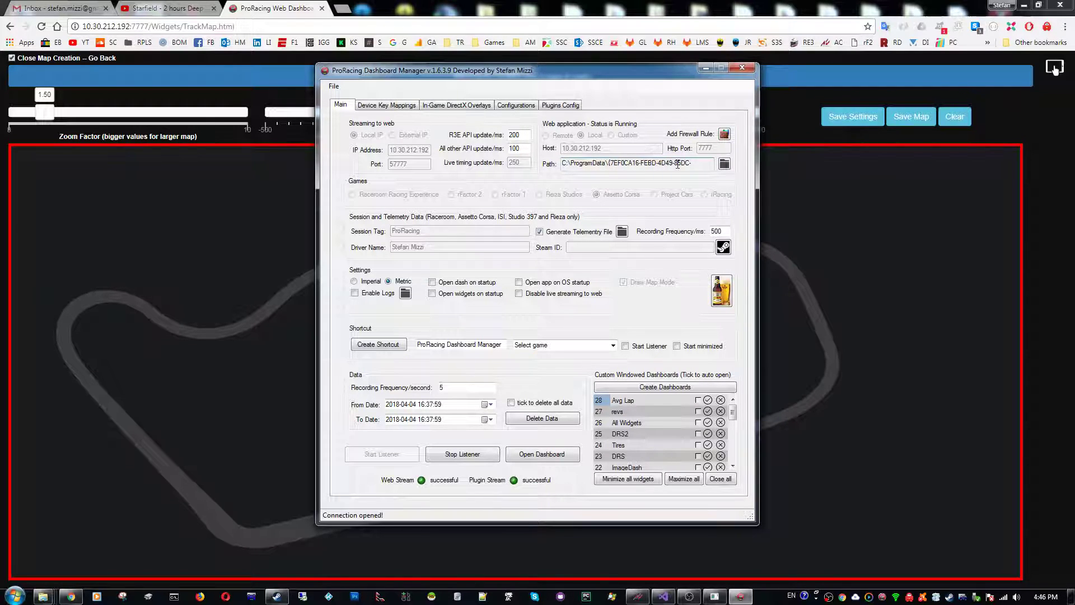
pyautogui.click(706, 68)
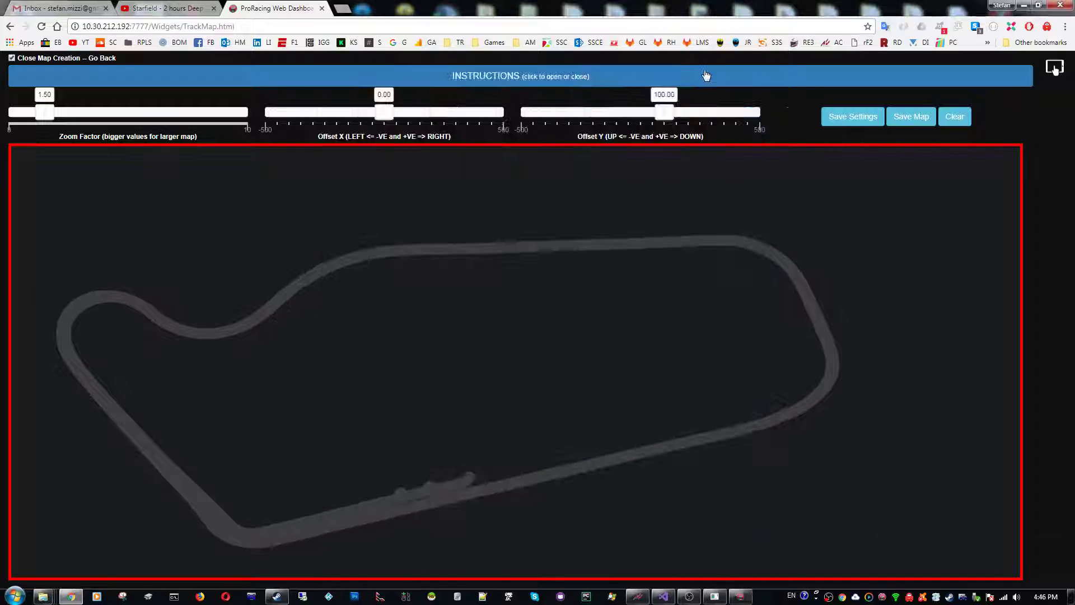
# Read the map creation instructions, and save the drawn Red Bull Ring map.
pyautogui.click(548, 81)
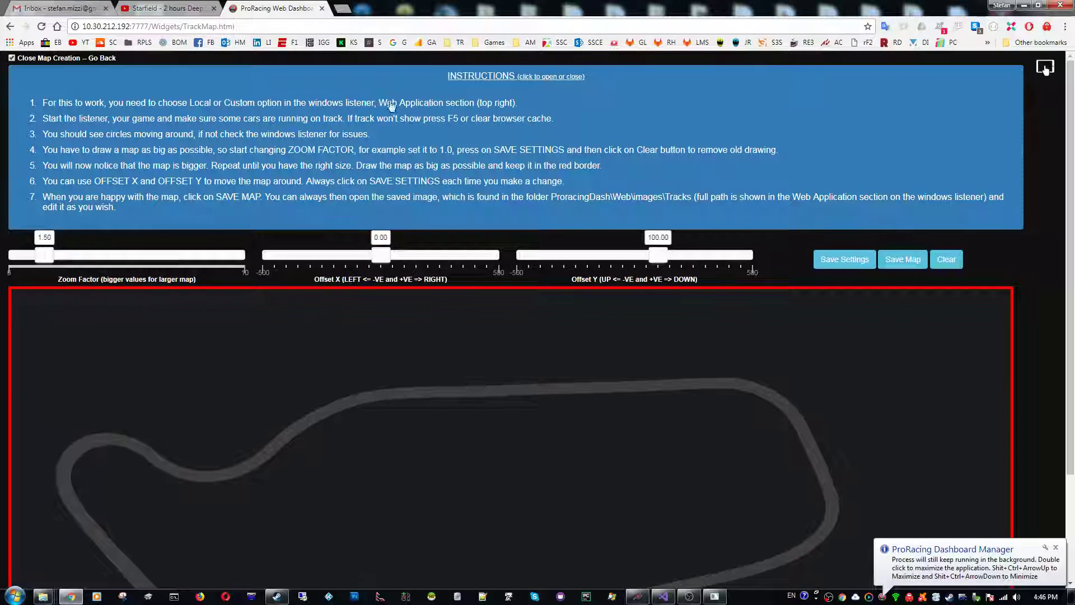
pyautogui.click(480, 84)
pyautogui.click(902, 118)
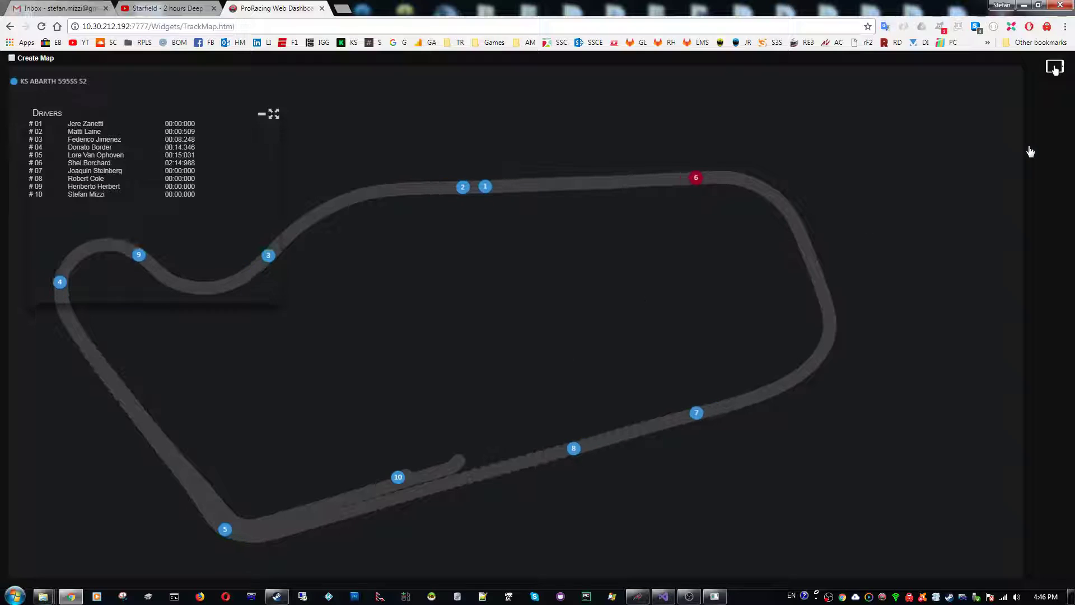
# Return to the dashboard selection and open the full-page live timing dashboard.
pyautogui.click(1056, 70)
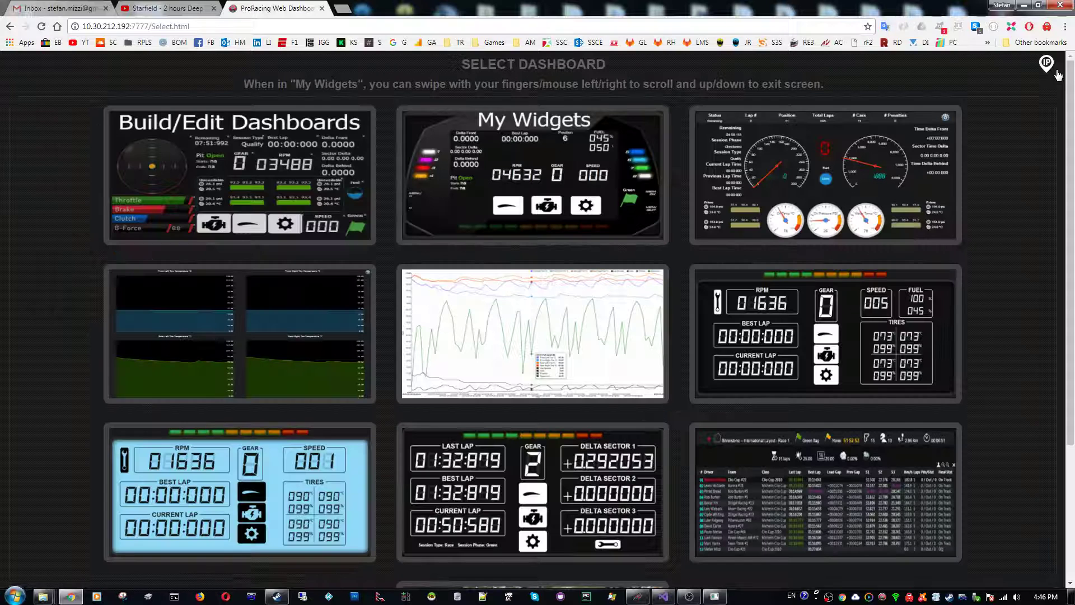
pyautogui.scroll(-3, 633, 417)
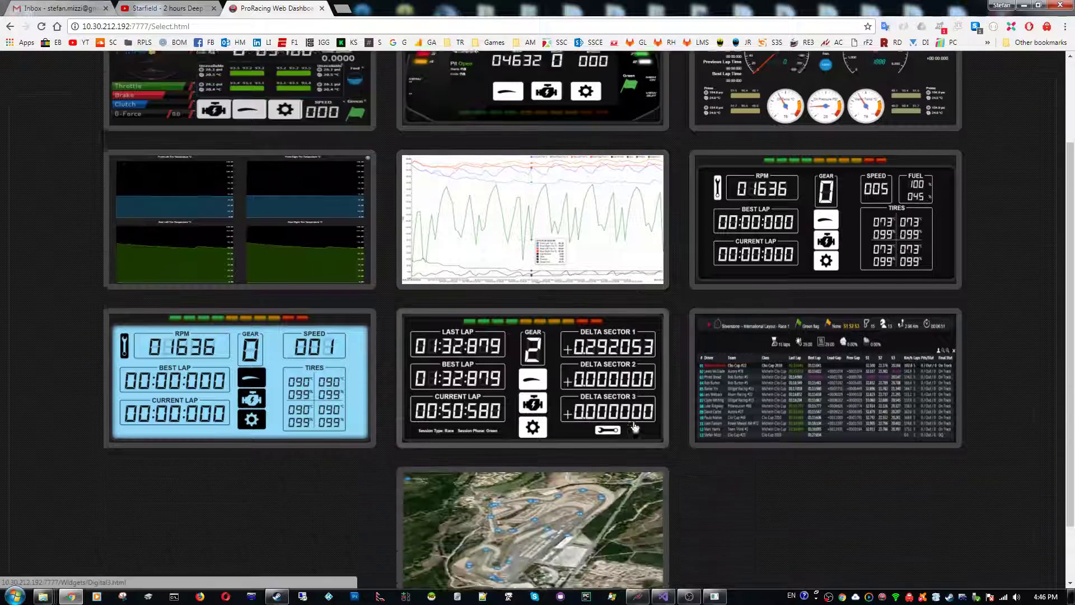
pyautogui.click(737, 354)
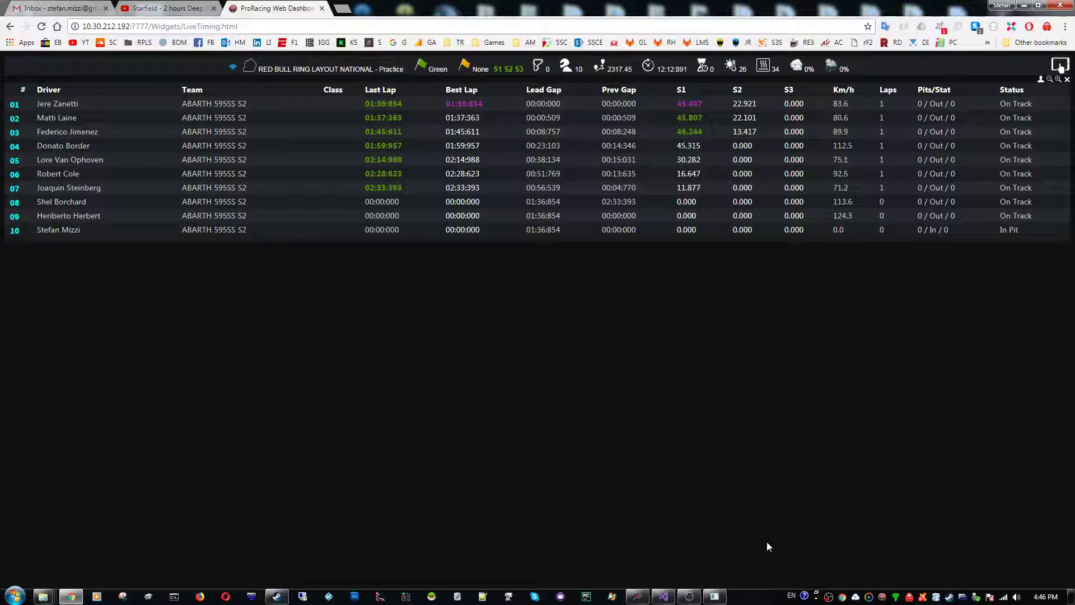
# Auto-find games in the ProRacing Dashboard Manager's plugin configuration, and check the Assetto Corsa install and log file paths.
pyautogui.click(881, 596)
pyautogui.moveTo(546, 77); pyautogui.dragTo(451, 91)
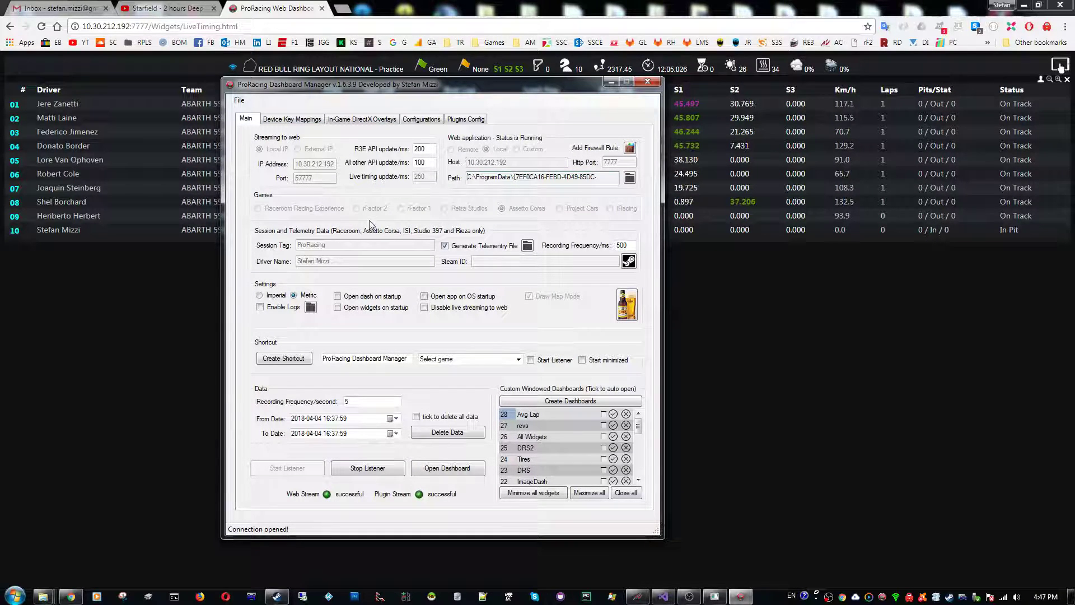
pyautogui.click(468, 120)
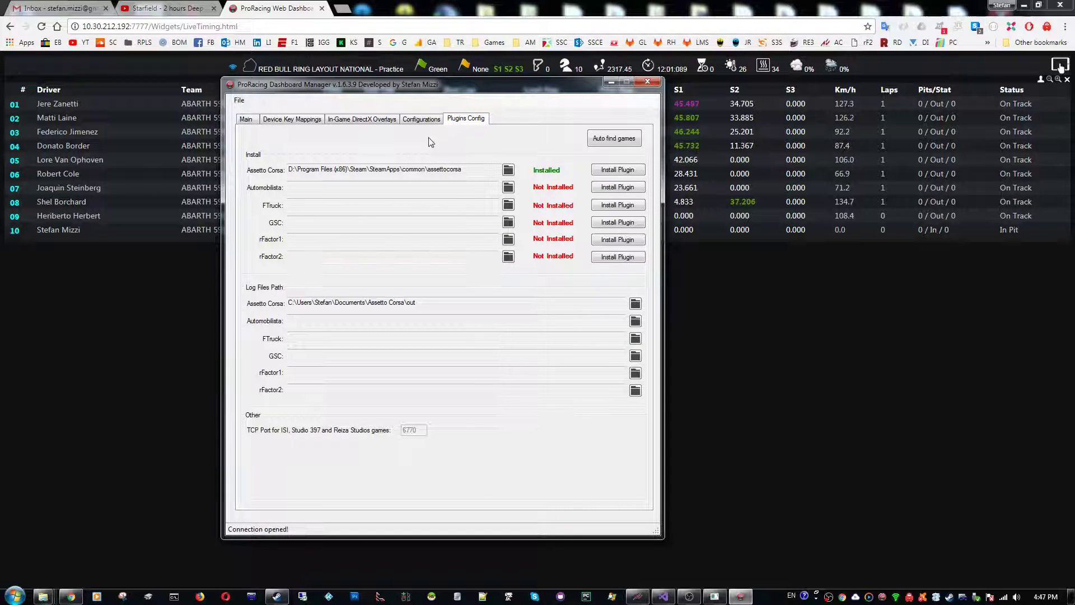
pyautogui.click(614, 141)
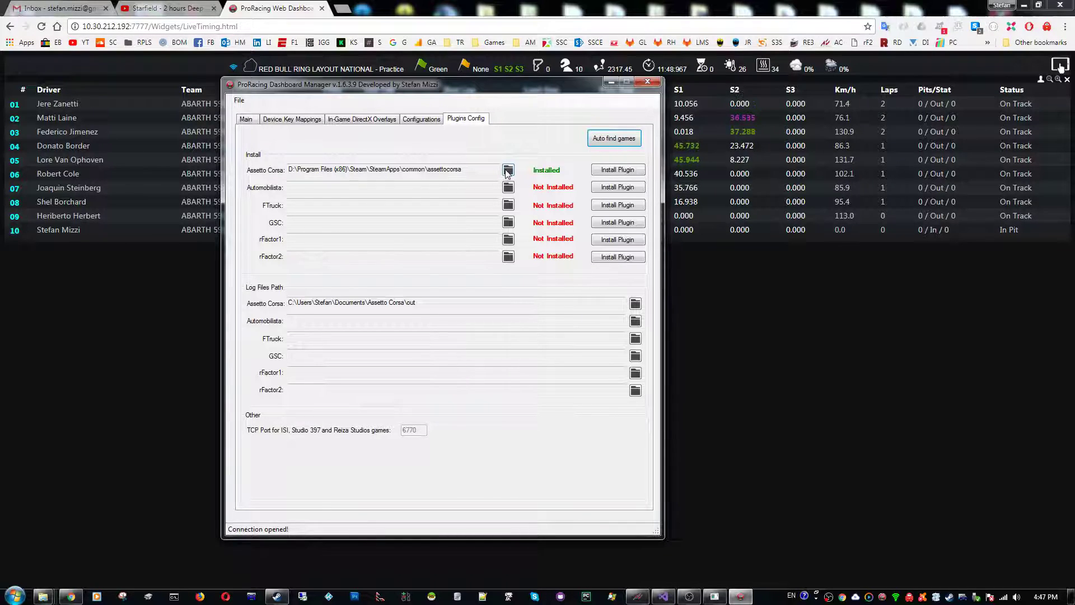
pyautogui.moveTo(355, 169); pyautogui.dragTo(472, 167)
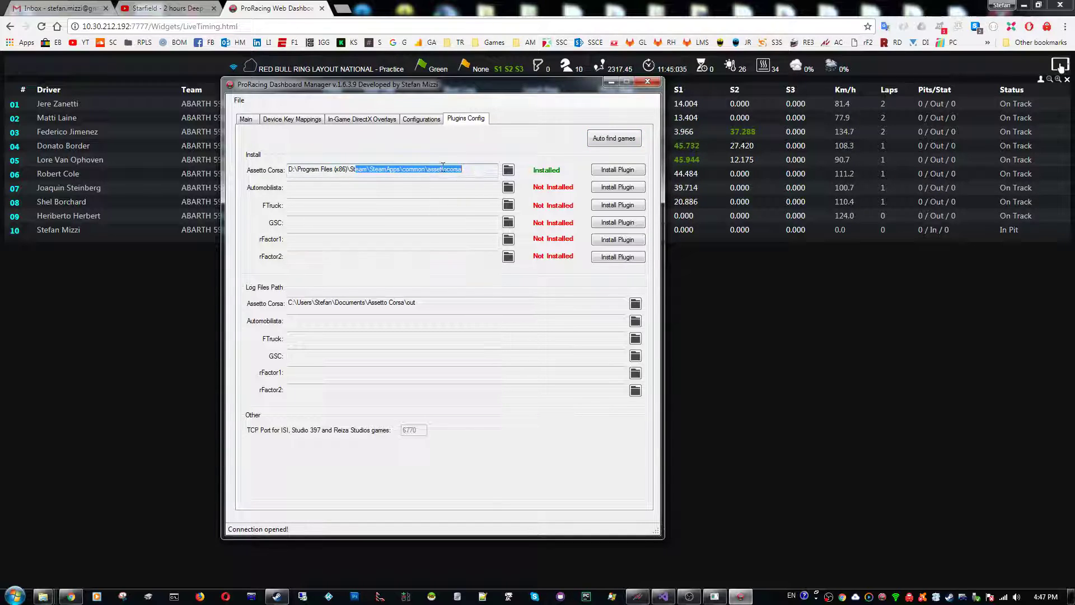
pyautogui.moveTo(289, 303); pyautogui.dragTo(427, 302)
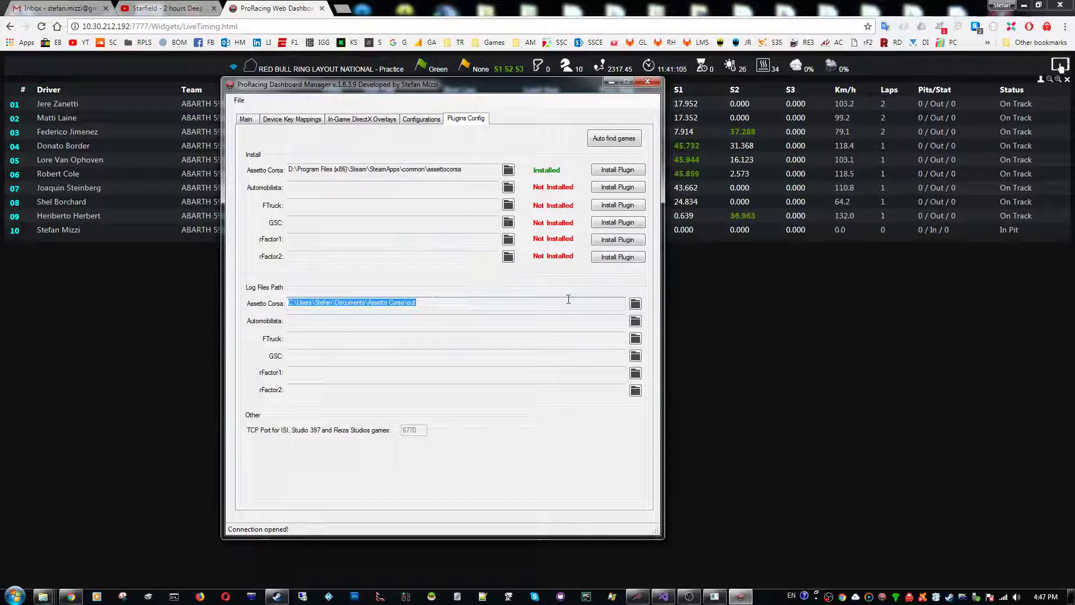
# Try to install the Assetto Corsa plugin from the plugin configuration.
pyautogui.click(609, 171)
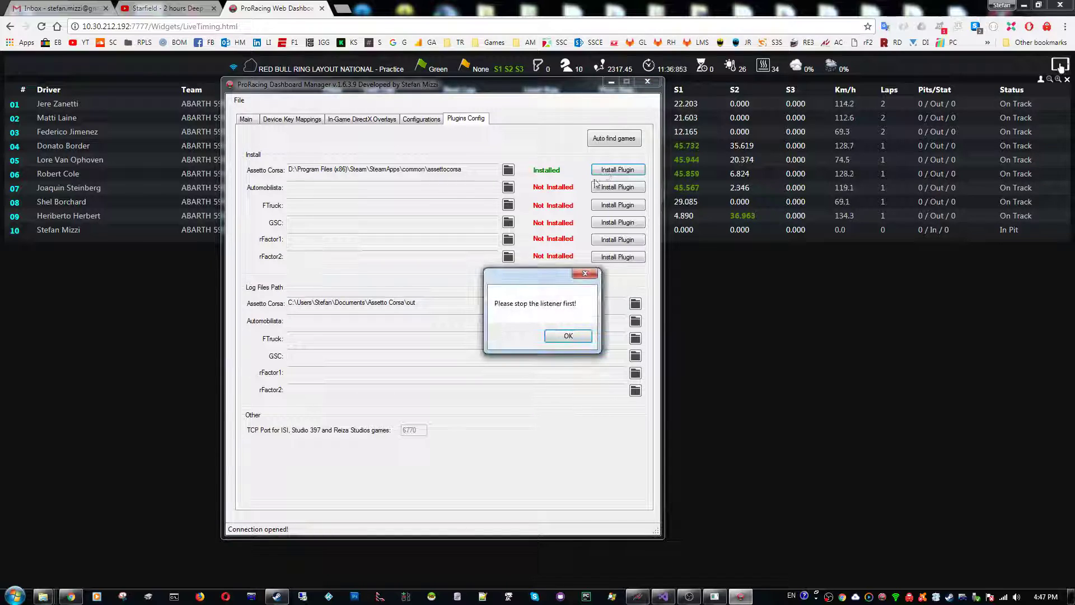
pyautogui.click(567, 336)
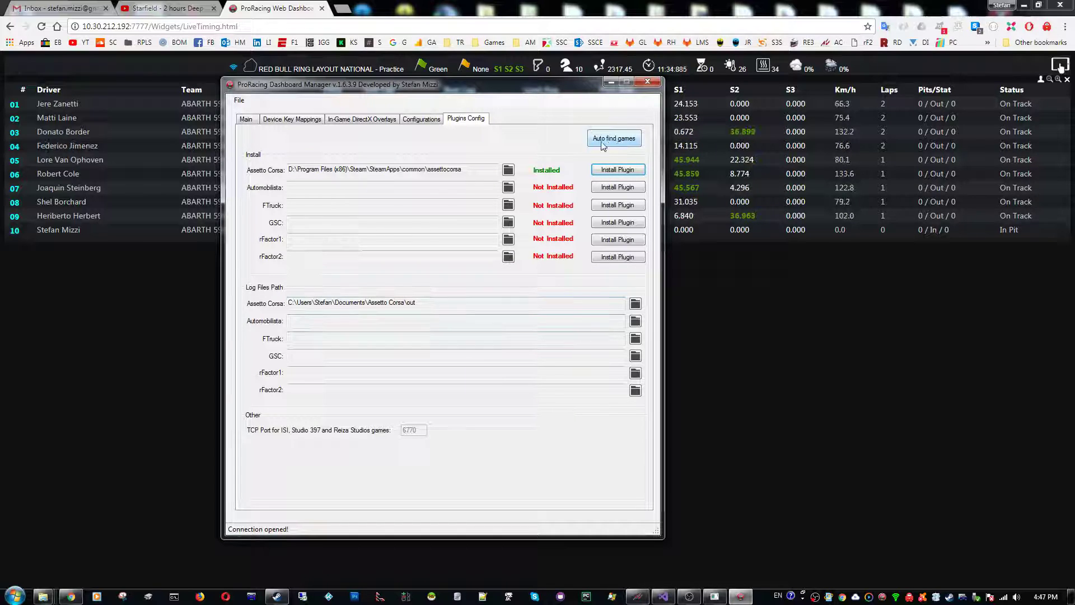
pyautogui.click(610, 171)
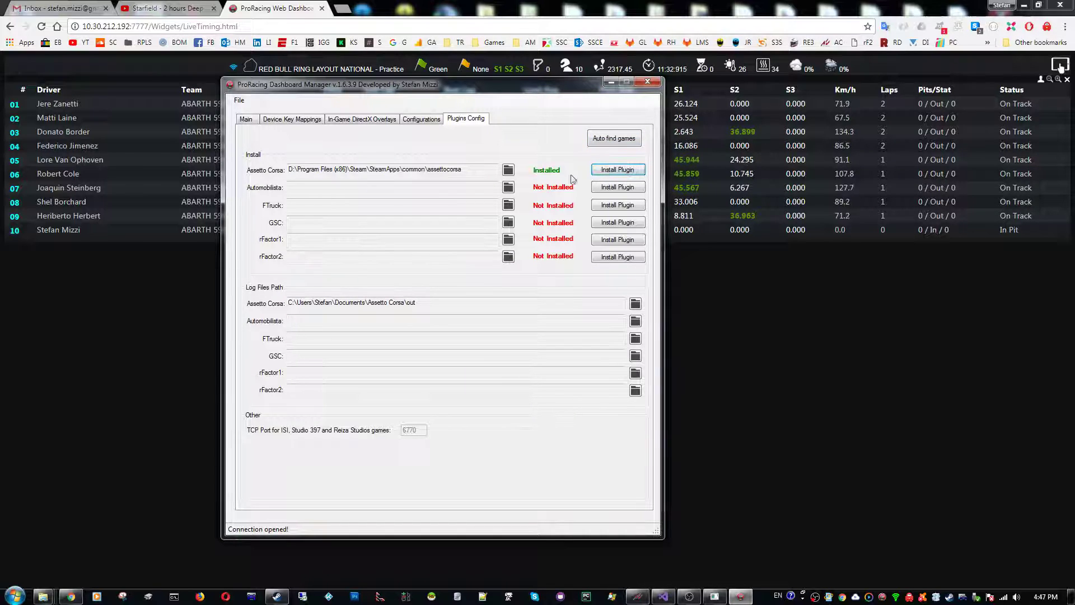
pyautogui.click(626, 170)
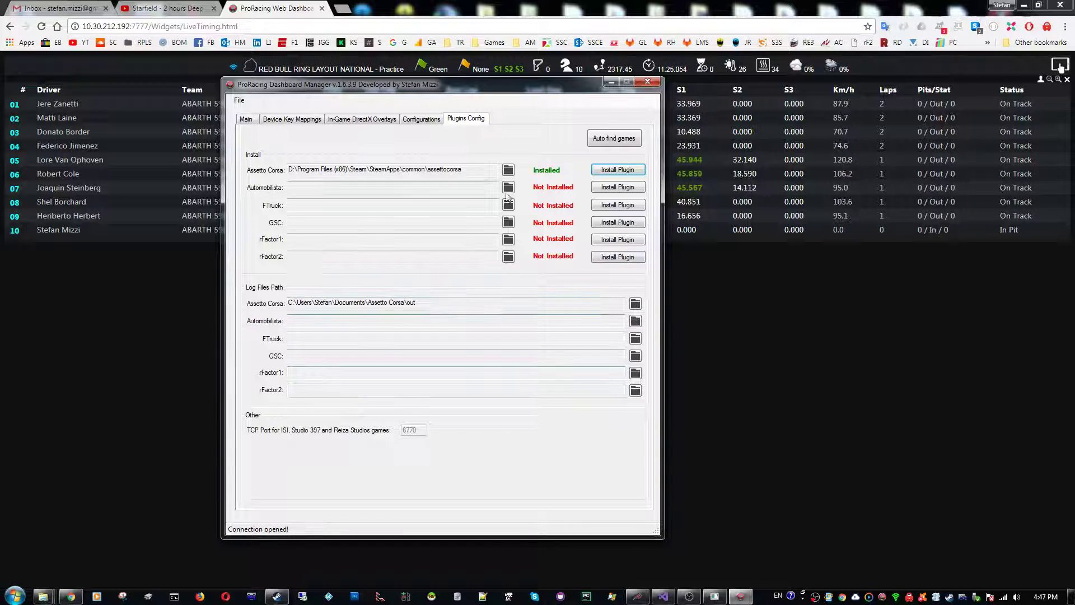
# Stop the listener in the manager's main settings, switch the web application to Remote, and set it back to Local.
pyautogui.click(245, 120)
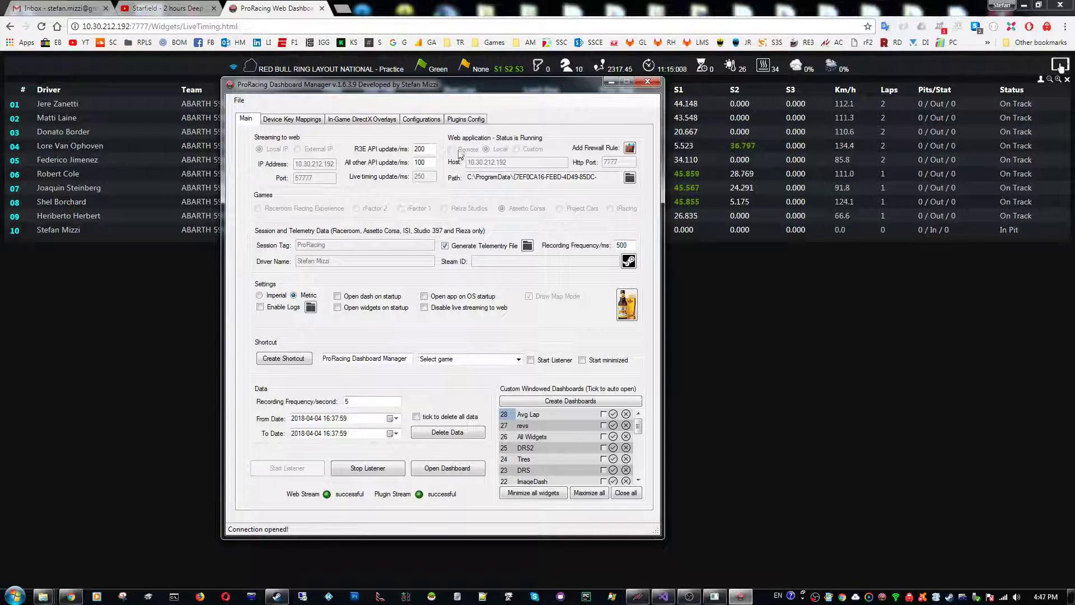
pyautogui.click(368, 467)
pyautogui.click(451, 149)
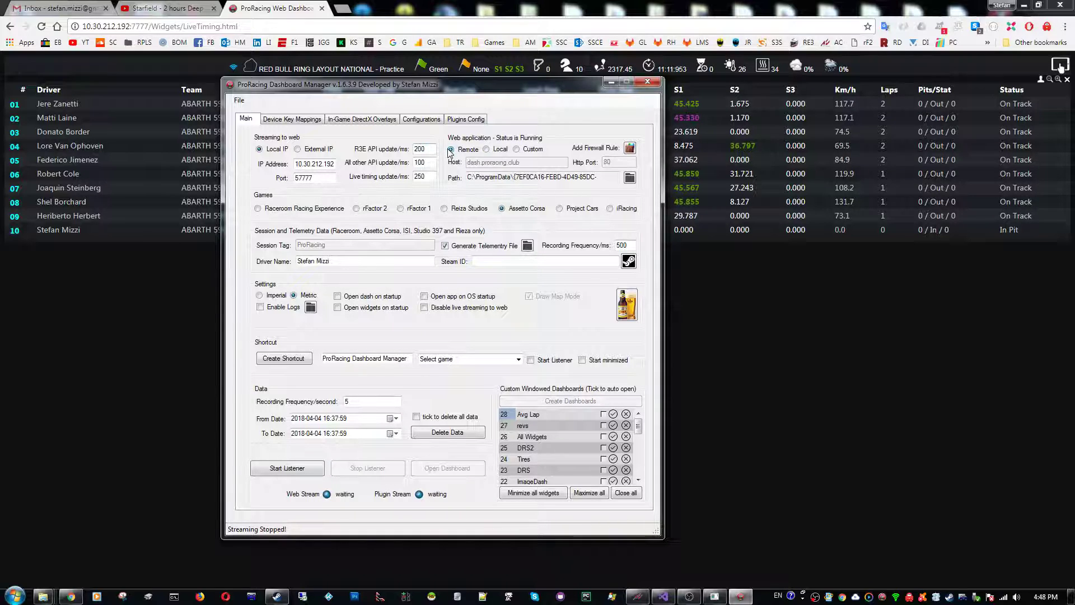
pyautogui.click(489, 149)
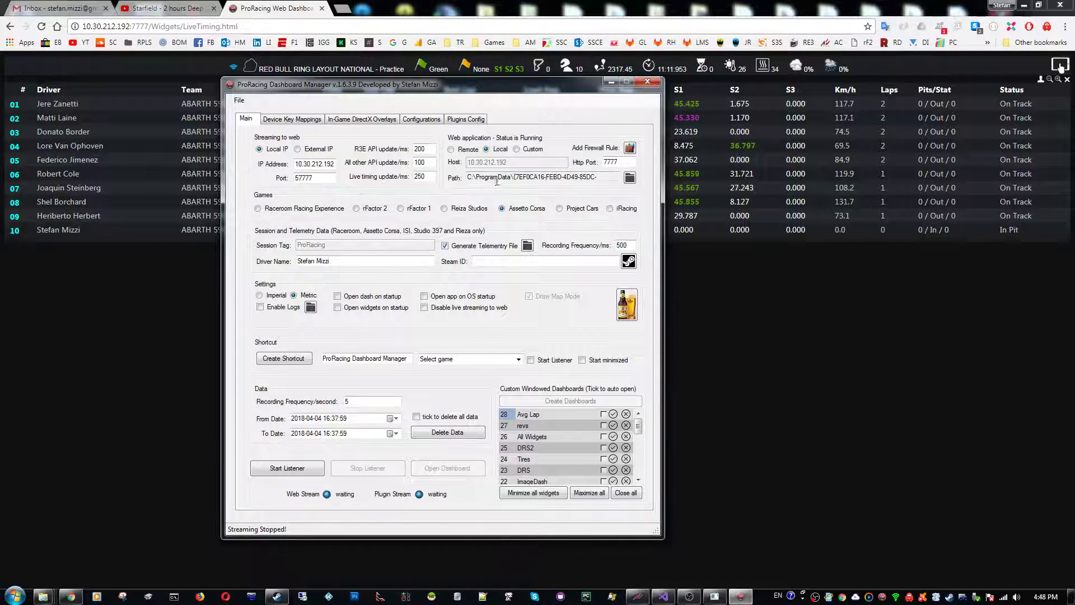
# Check the local web application's host and path, and try to add a firewall rule for HTTP port 7777.
pyautogui.moveTo(539, 179); pyautogui.dragTo(497, 178)
pyautogui.click(504, 155)
pyautogui.click(630, 148)
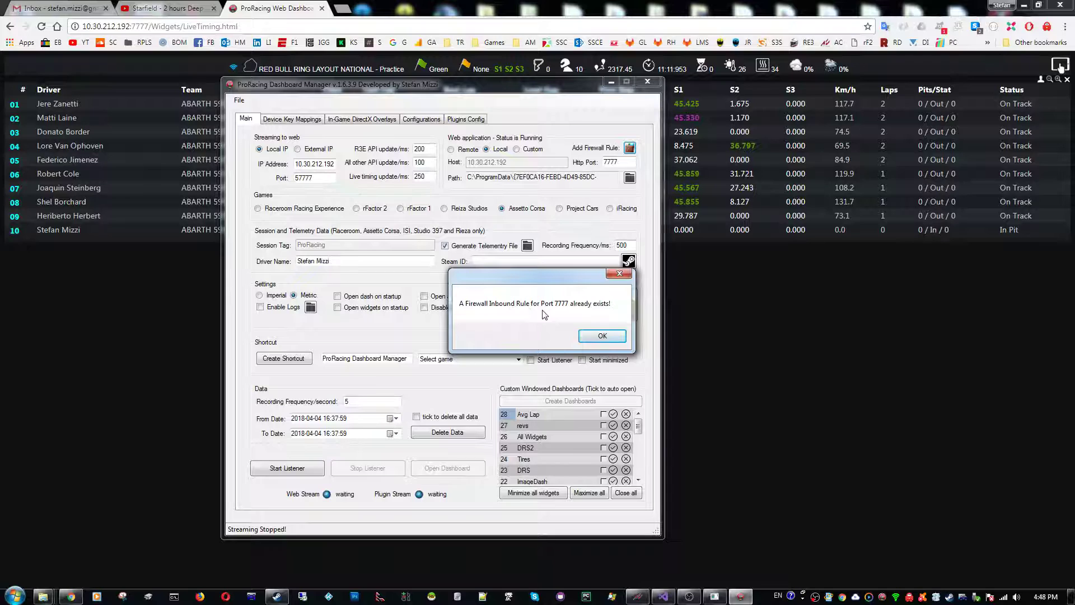
pyautogui.click(601, 335)
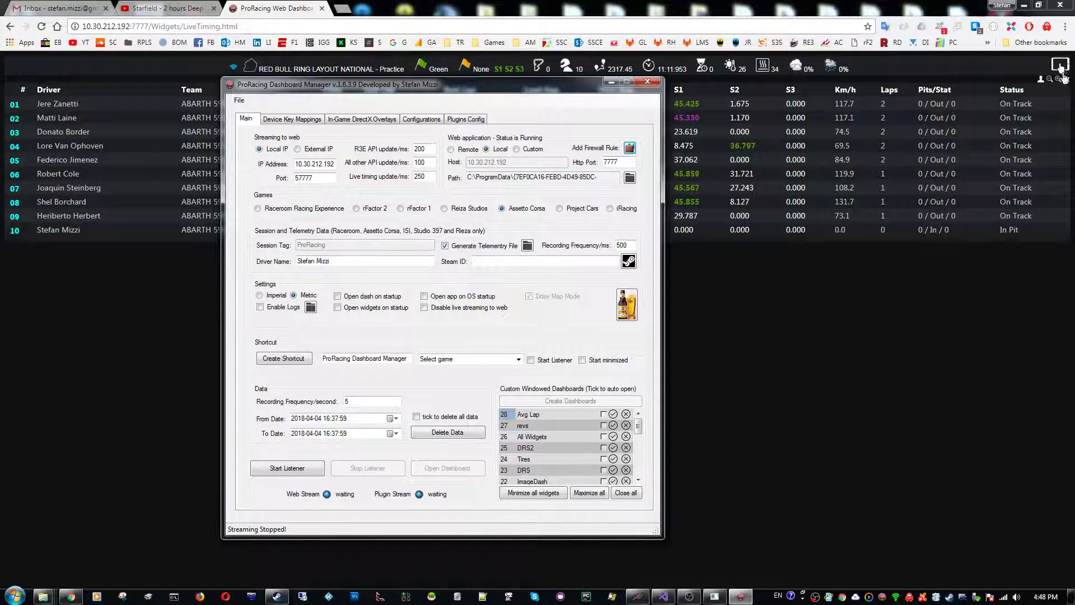
# Return to the dashboard selection, minimize the Dashboard Manager, and open the session telemetry dashboard.
pyautogui.click(1060, 66)
pyautogui.click(610, 83)
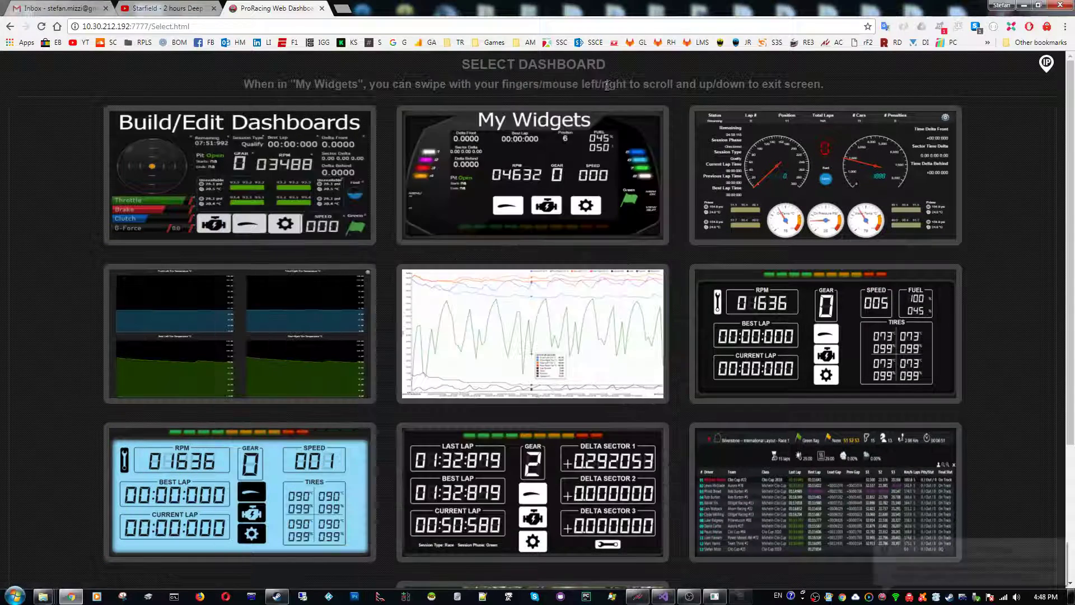
pyautogui.click(495, 358)
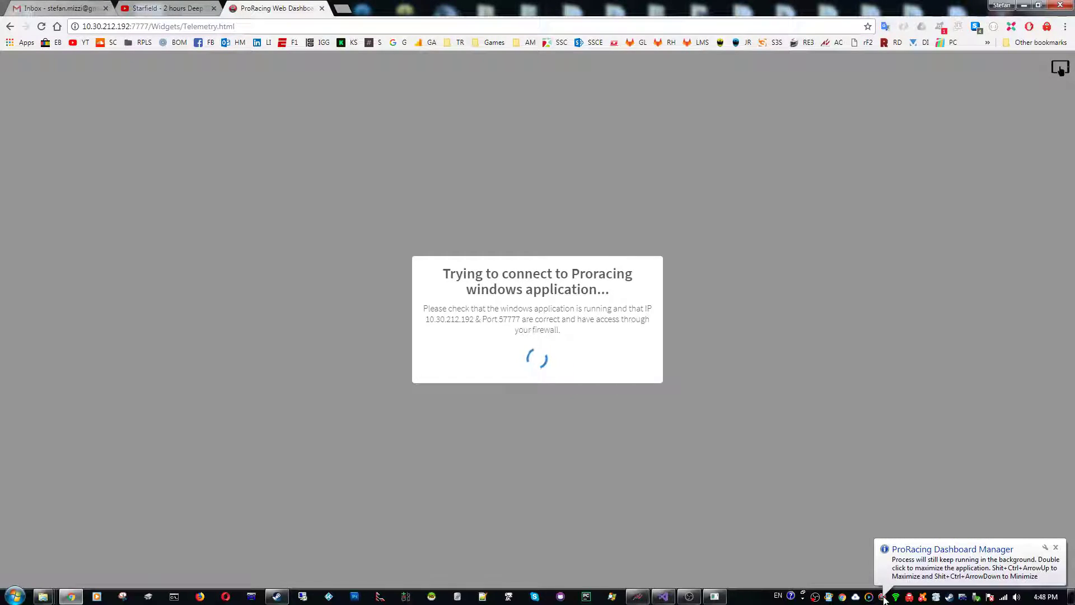
# Restore the ProRacing Dashboard Manager, start the listener, and minimize the manager again.
pyautogui.doubleClick(883, 599)
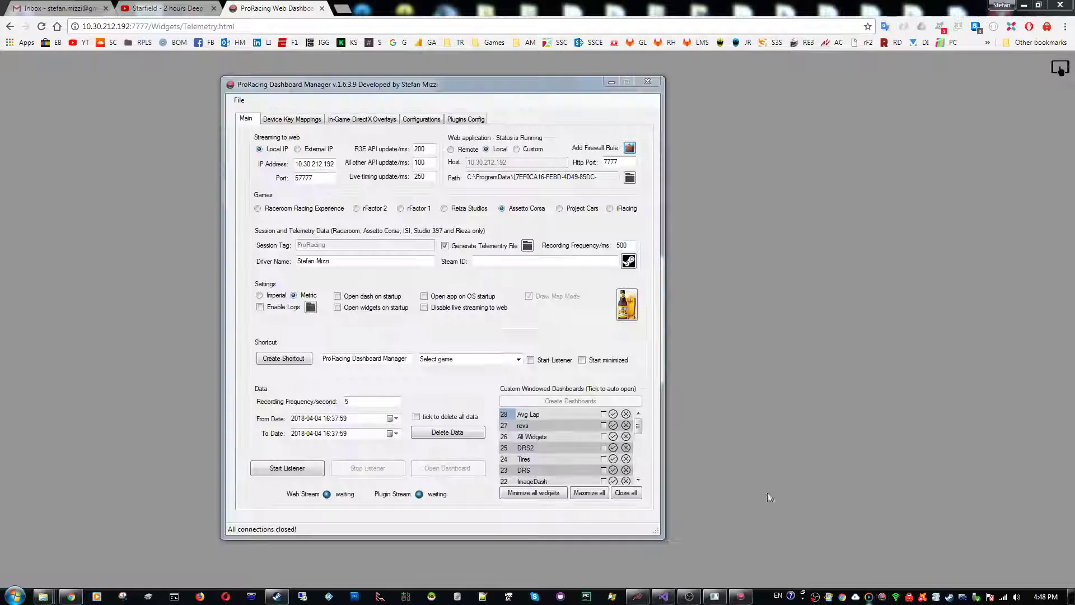
pyautogui.click(274, 469)
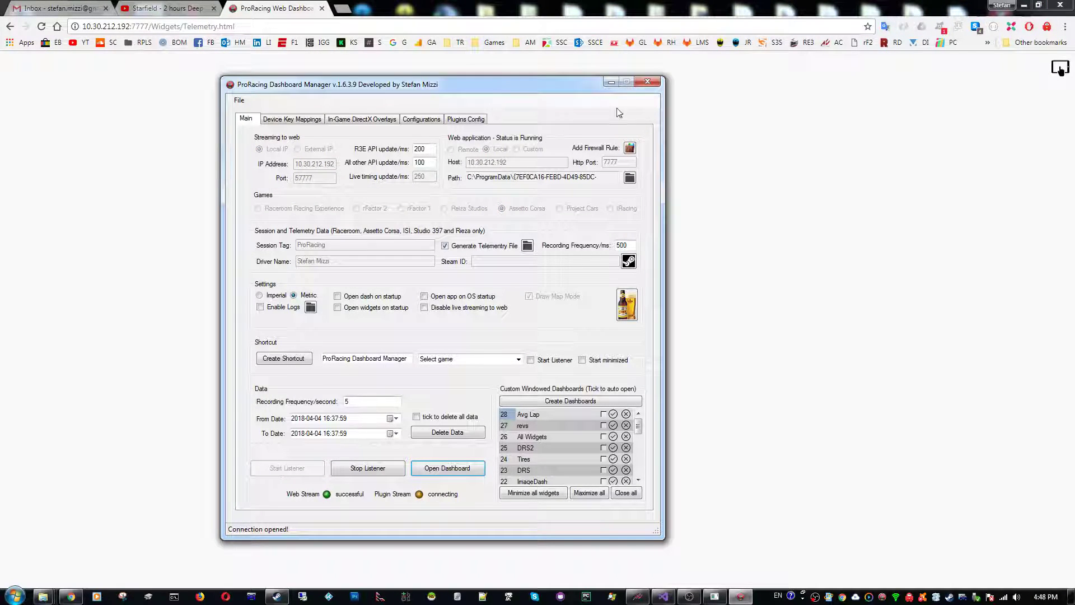
pyautogui.click(609, 83)
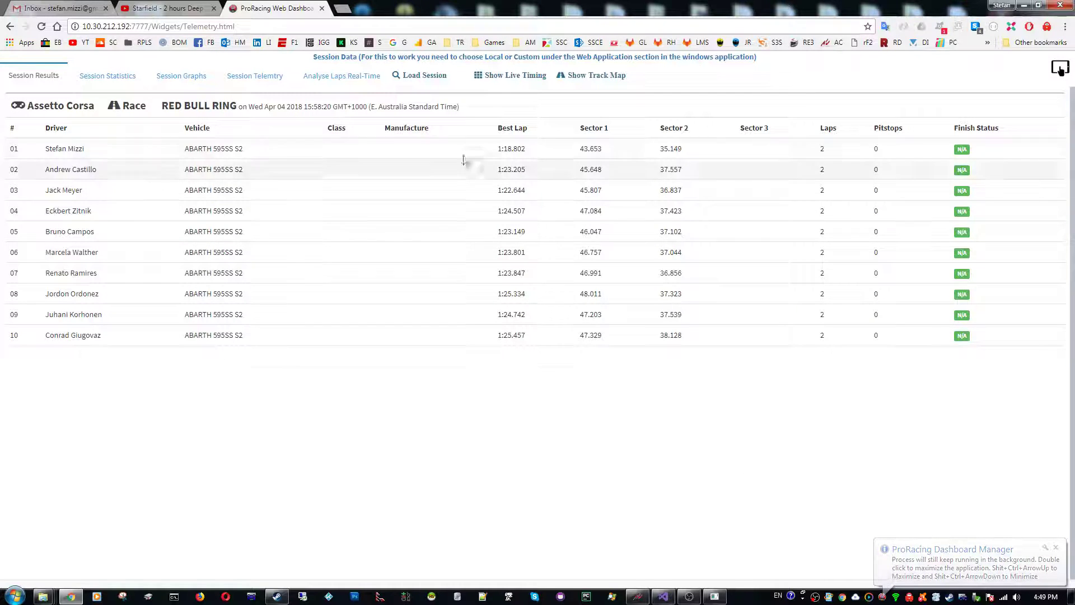
# Open the real-time lap analysis and compare its session data note with the manager's web application setting.
pyautogui.click(362, 86)
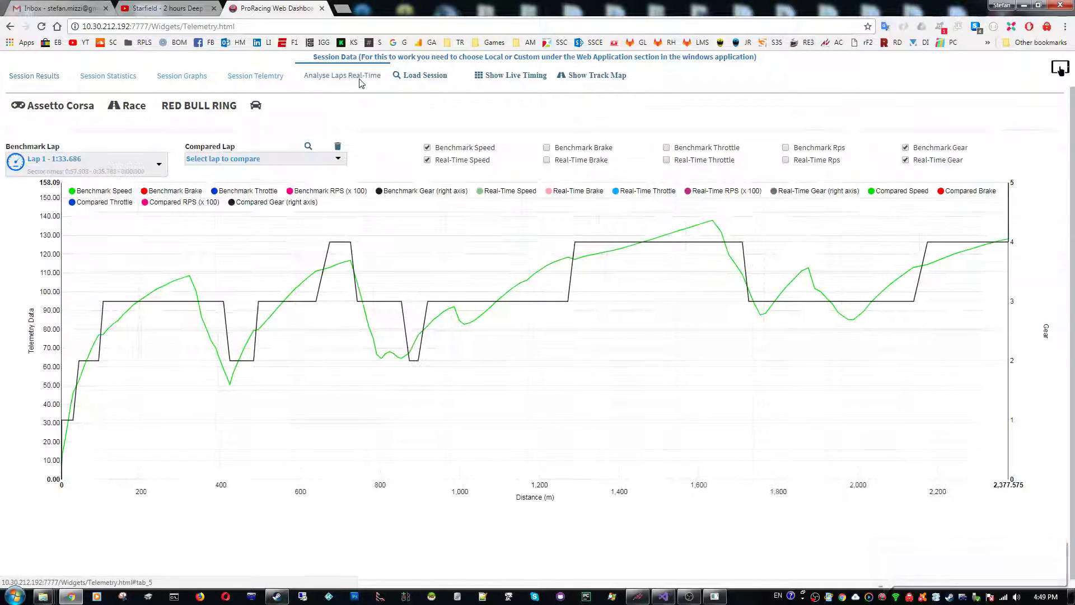
pyautogui.click(882, 596)
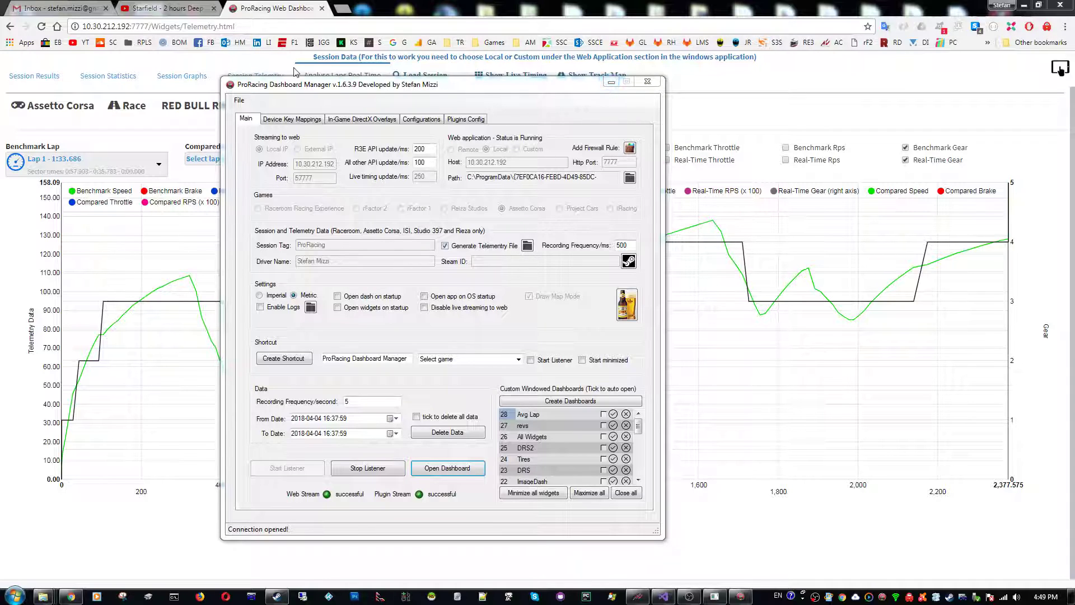
pyautogui.moveTo(316, 57); pyautogui.dragTo(762, 54)
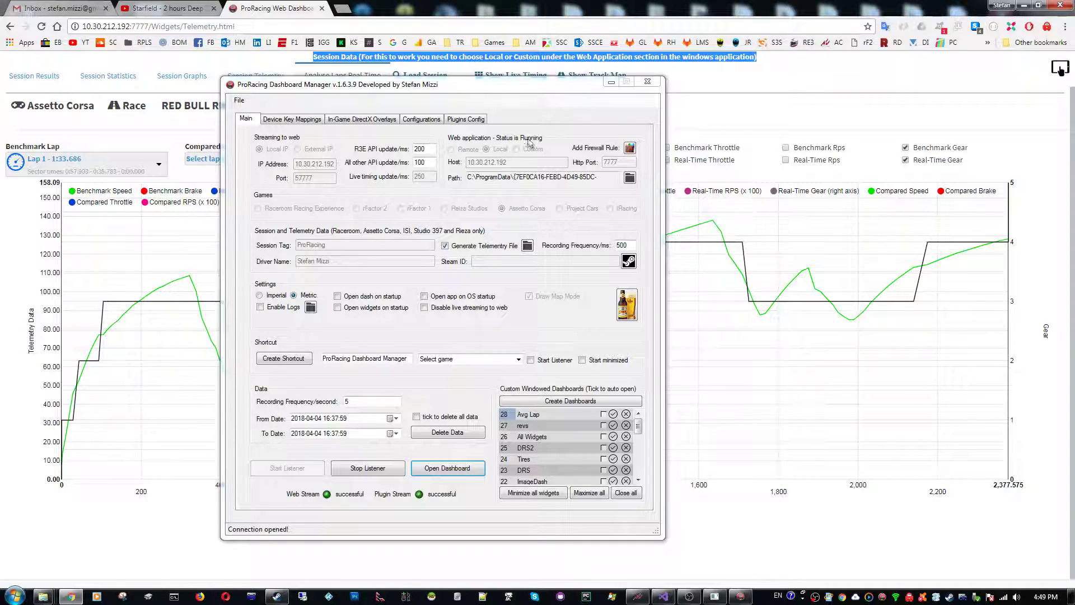
pyautogui.click(610, 83)
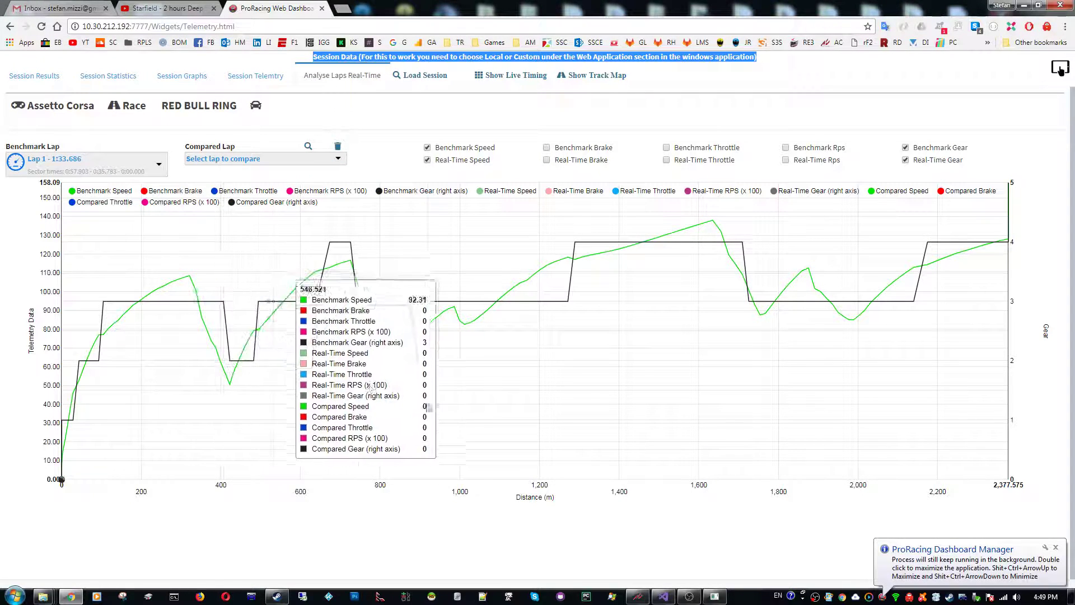
# Switch to Assetto Corsa to drive part of a lap, and return to the real-time lap analysis chart.
pyautogui.click(715, 597)
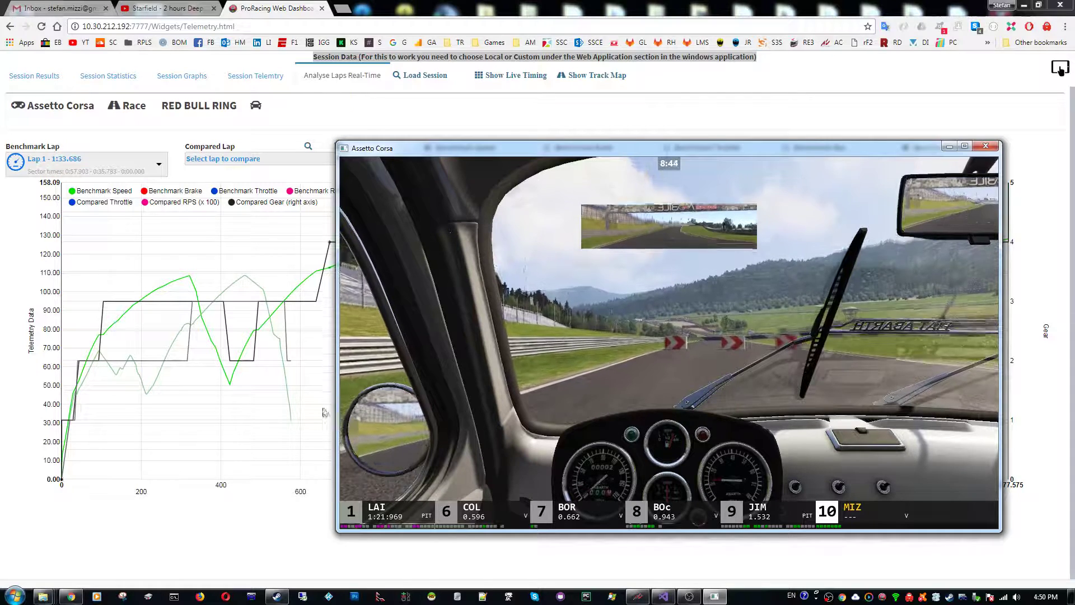
pyautogui.click(313, 413)
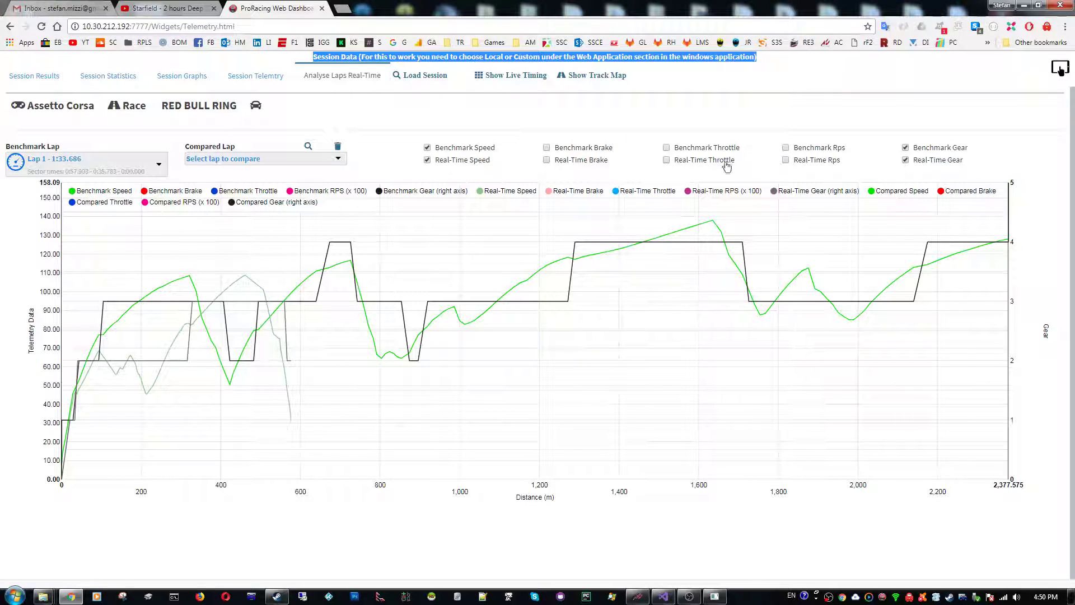
# Show the Benchmark Rps trace on the real-time chart and inspect the benchmark values along the lap distance.
pyautogui.click(785, 147)
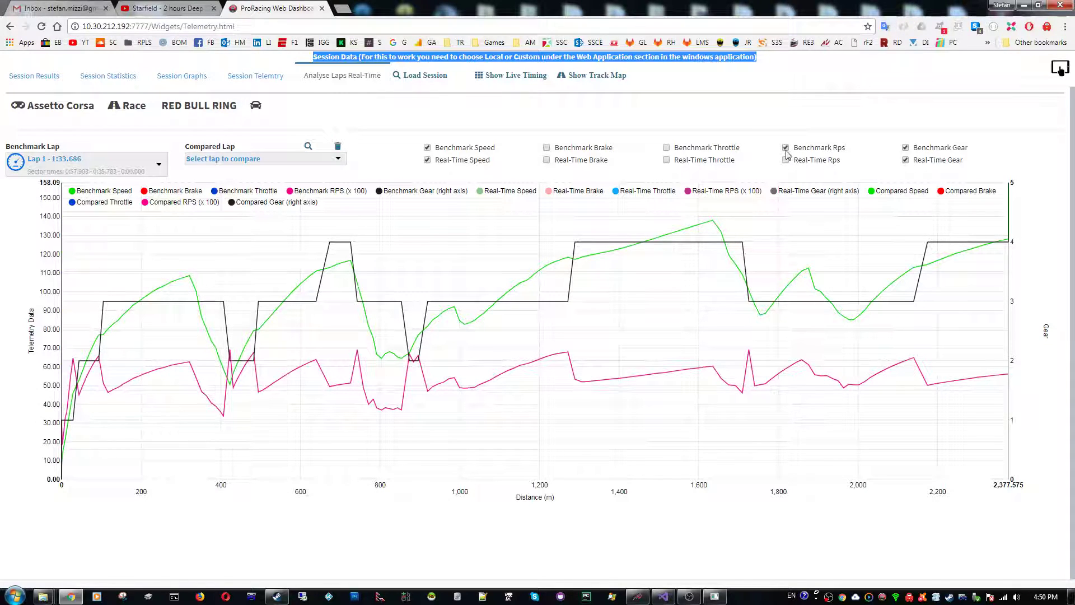
pyautogui.moveTo(496, 242)
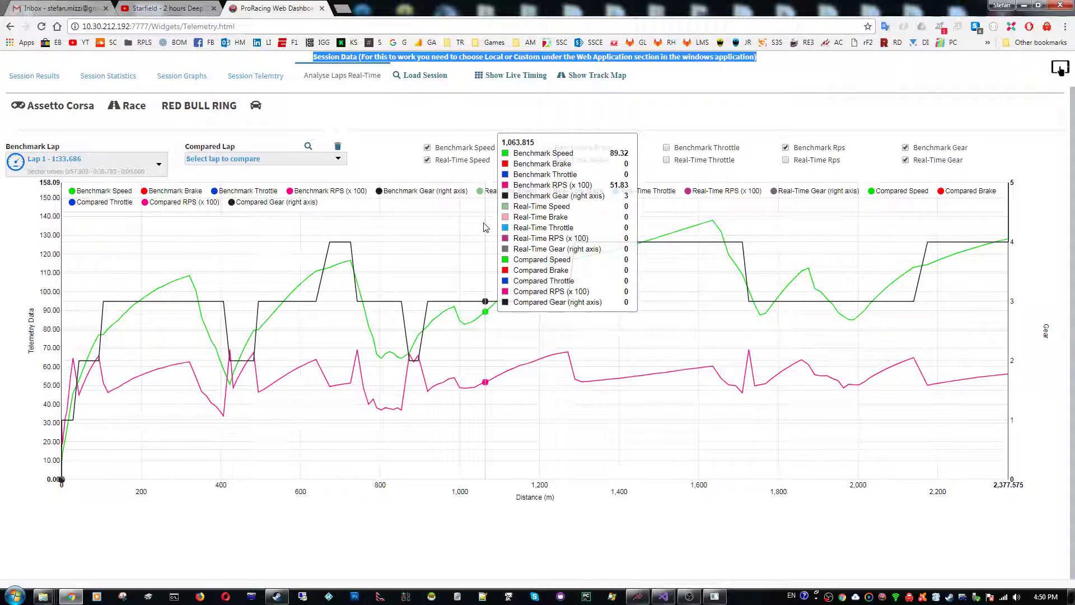
pyautogui.click(473, 210)
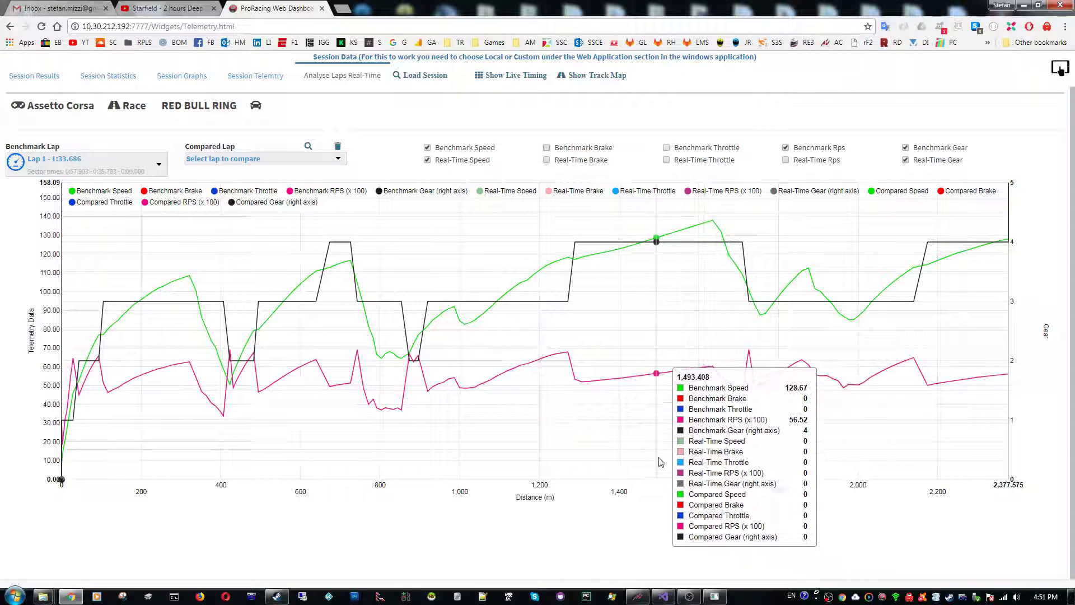
pyautogui.rightClick(856, 598)
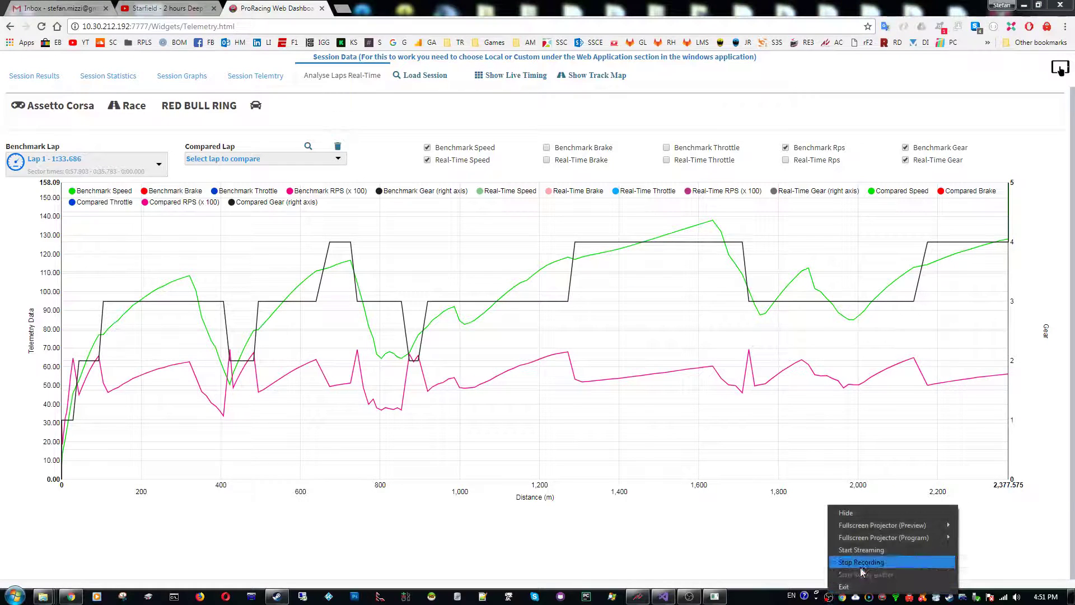